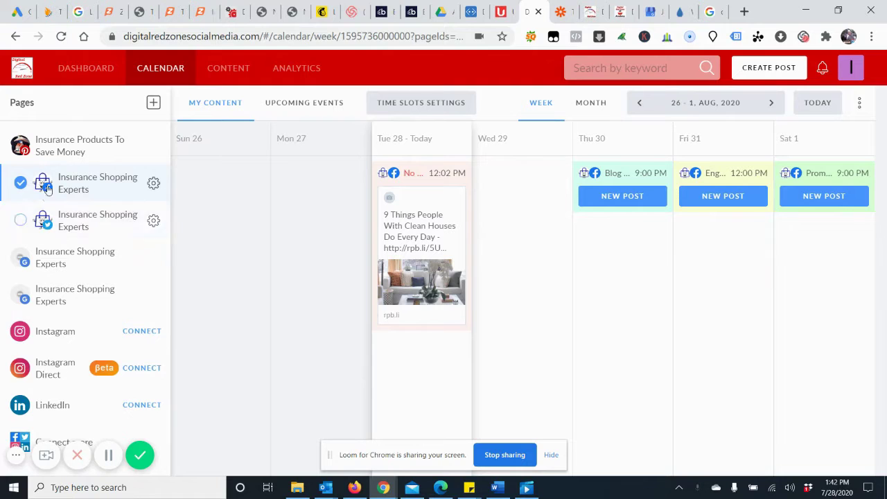
# Add the Pinterest, Twitter and both Google pages to the Facebook page already displayed in the weekly calendar
pyautogui.click(19, 146)
pyautogui.click(20, 220)
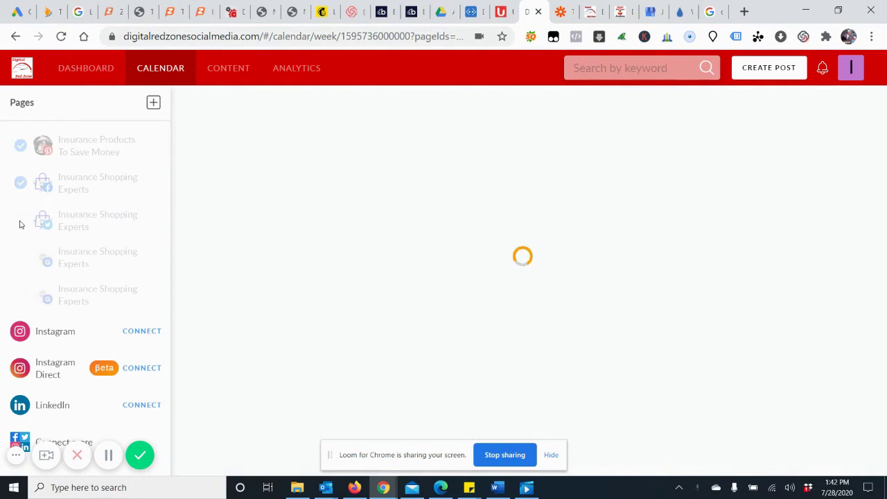
pyautogui.click(19, 257)
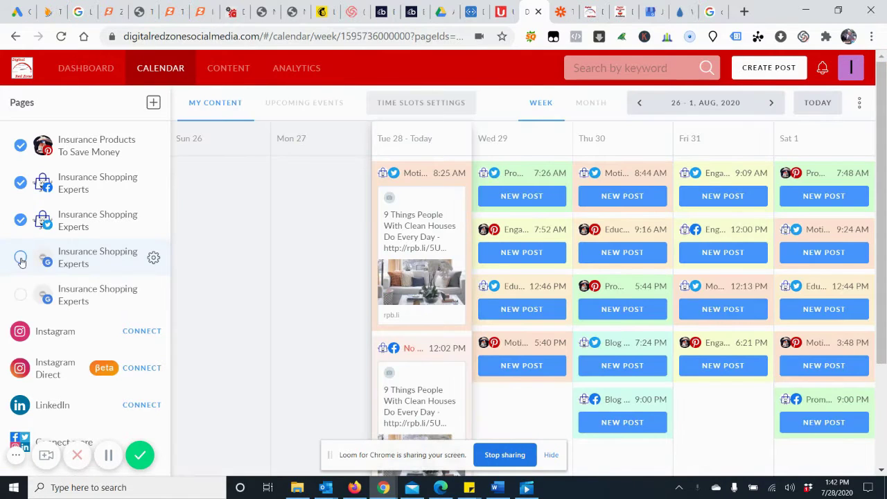
pyautogui.click(19, 298)
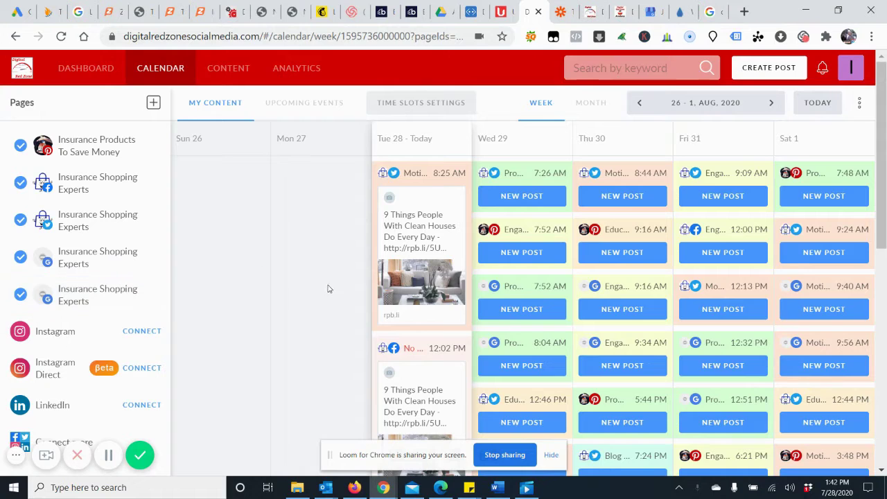
# Review the week's scheduled posts and open time slots across all the selected pages
pyautogui.scroll(-10, 333, 287)
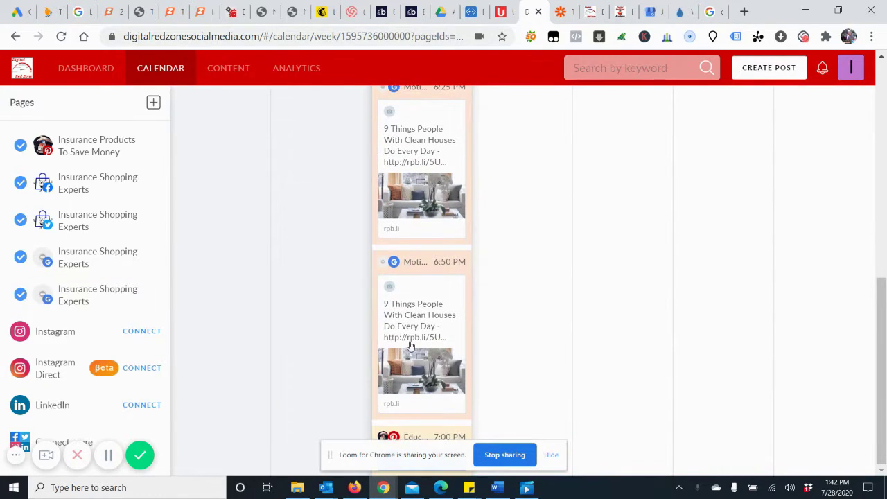
pyautogui.scroll(10, 412, 360)
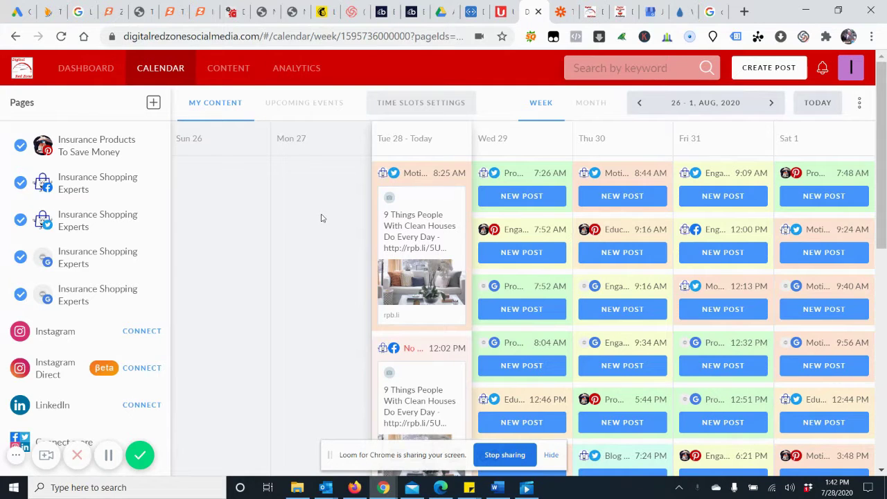
pyautogui.scroll(-1, 321, 219)
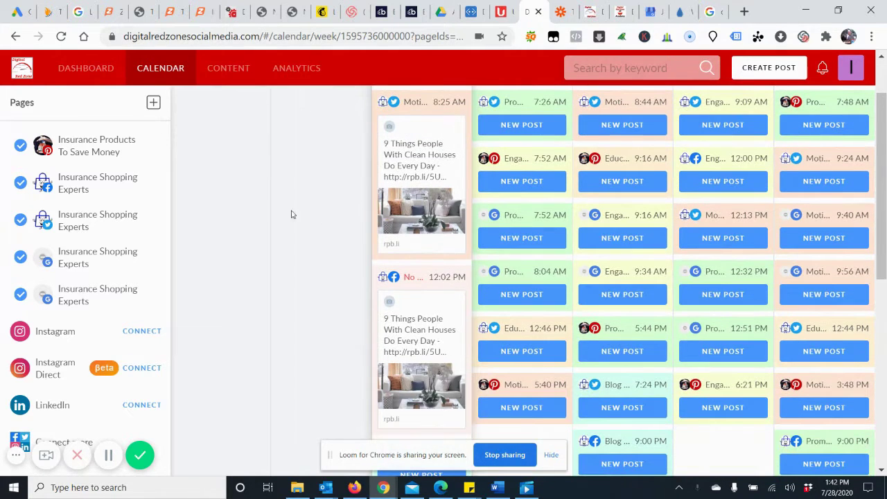
pyautogui.click(21, 183)
pyautogui.click(20, 183)
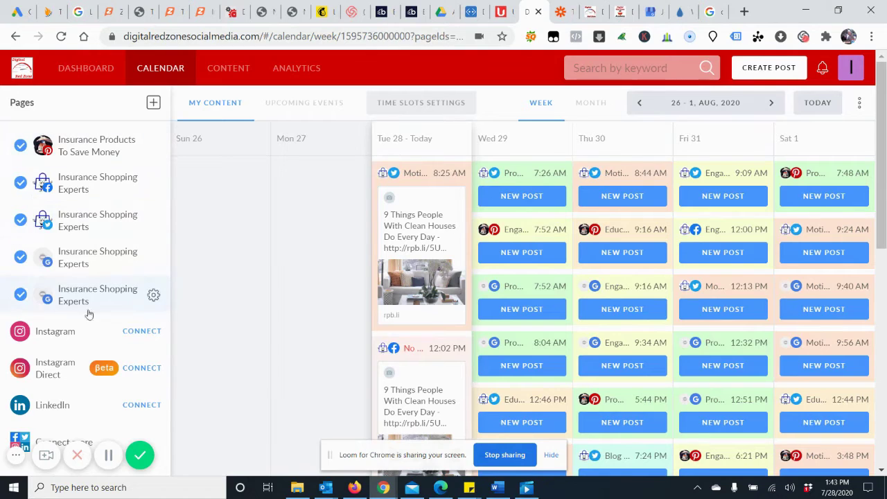
pyautogui.scroll(-5, 409, 280)
pyautogui.scroll(5, 408, 279)
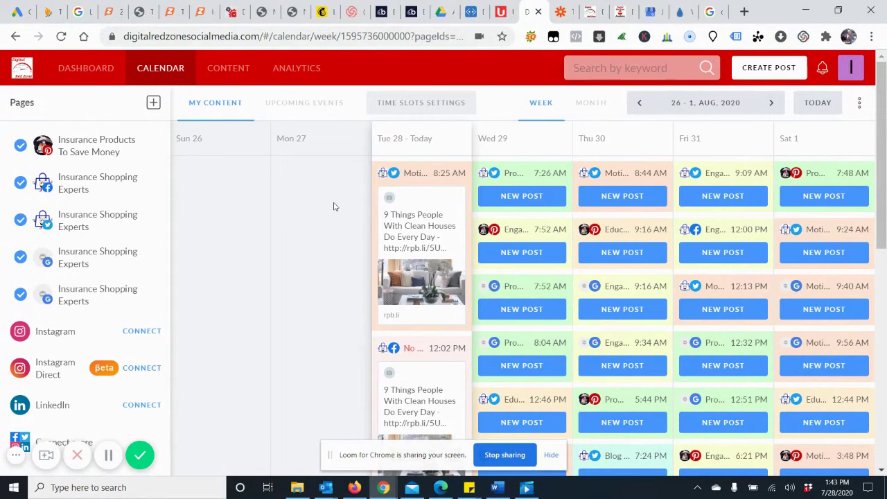
pyautogui.scroll(-2, 333, 206)
pyautogui.scroll(-5, 336, 211)
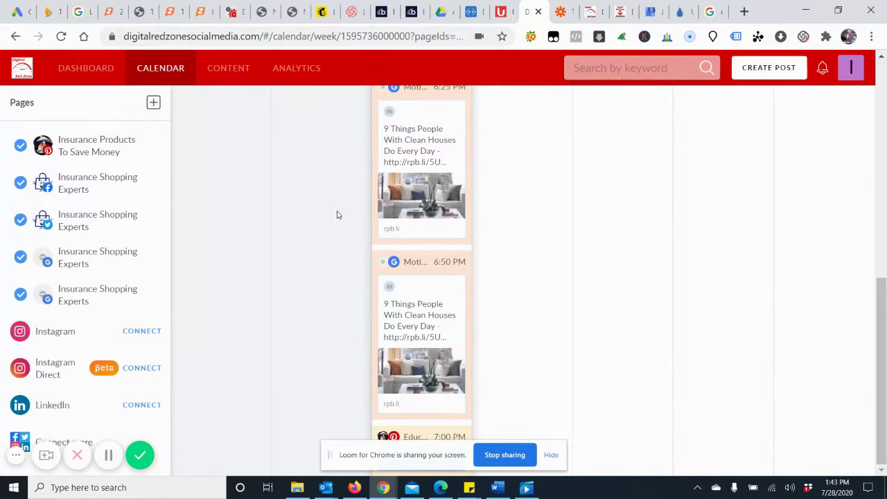
pyautogui.scroll(4, 336, 215)
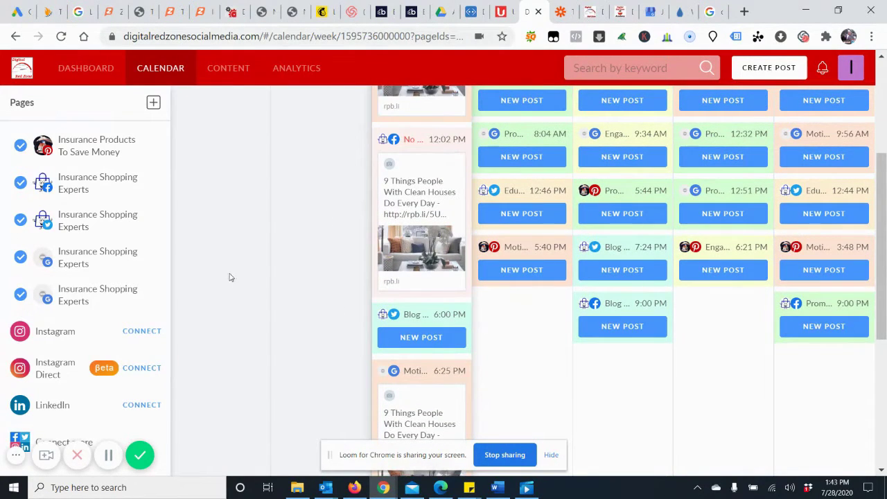
pyautogui.scroll(3, 232, 273)
# Open the Post Ideas library and look through its recommended and upcoming-event templates for Business&Finance
pyautogui.moveTo(236, 74)
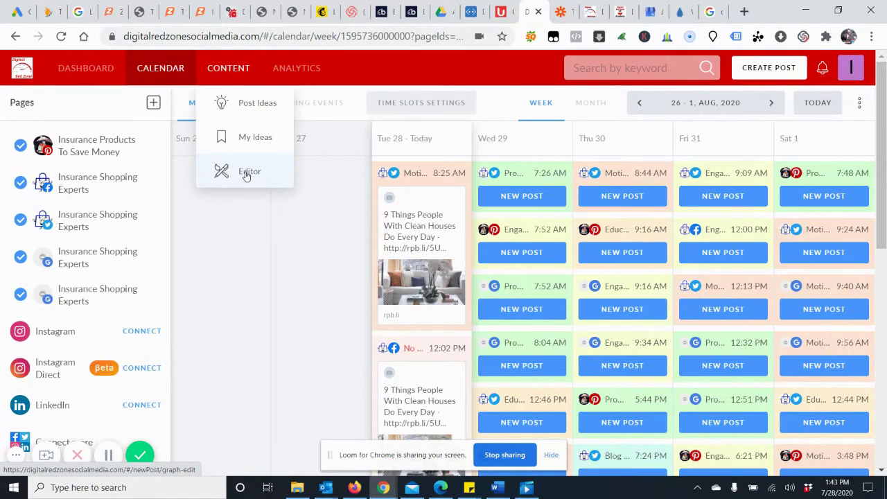
pyautogui.click(248, 105)
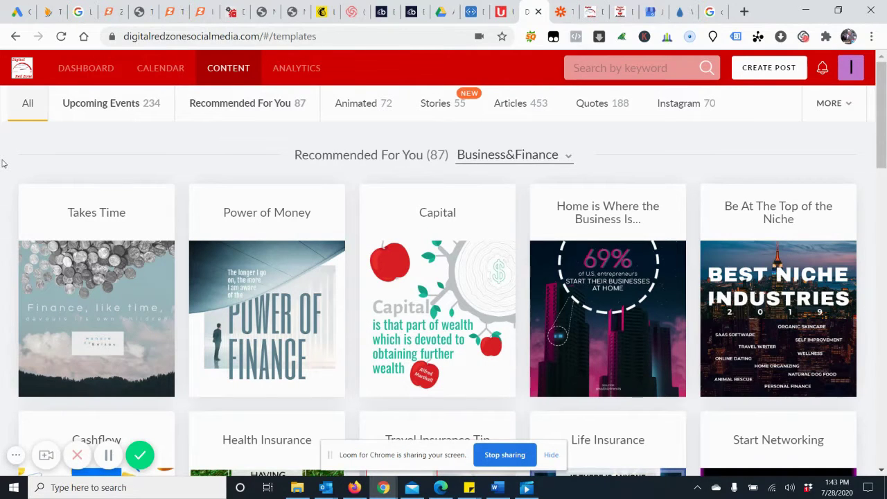
pyautogui.scroll(-3, 3, 163)
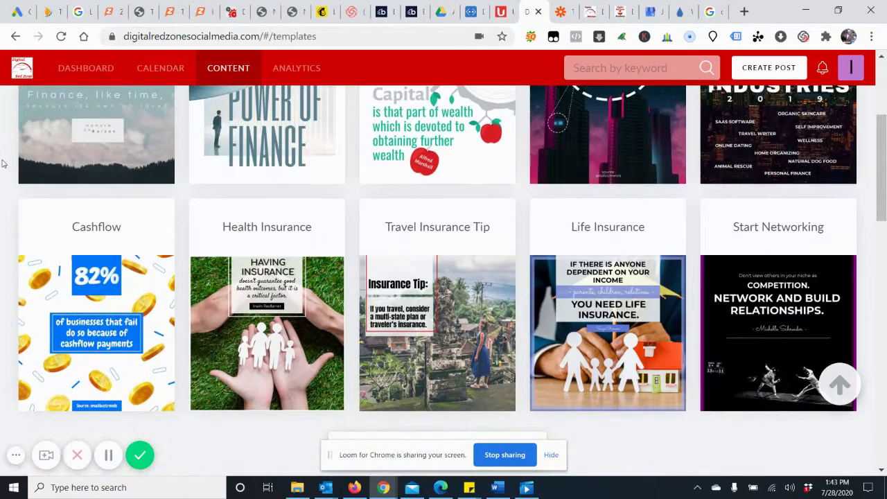
pyautogui.scroll(-3, 3, 163)
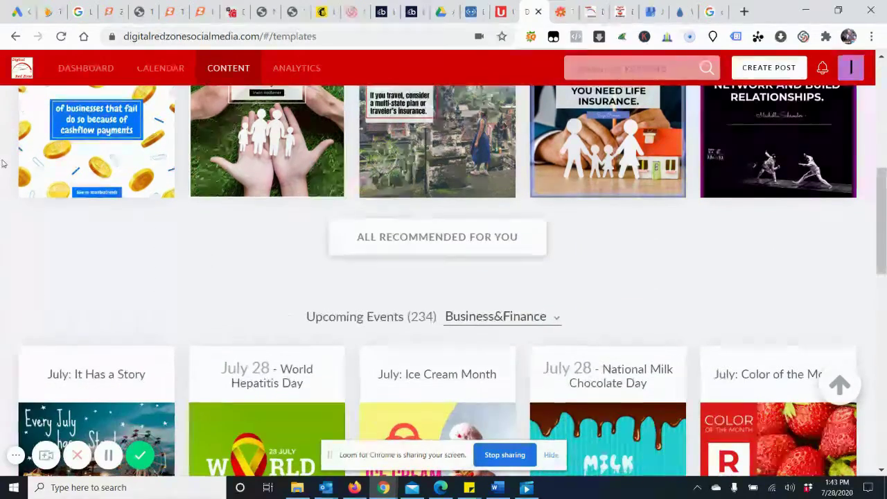
pyautogui.scroll(-3, 4, 163)
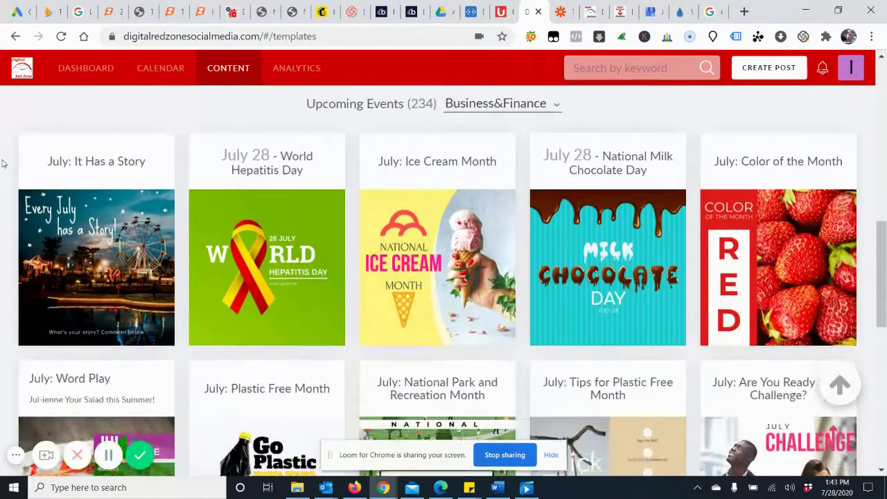
pyautogui.scroll(-3, 4, 164)
pyautogui.scroll(-3, 3, 164)
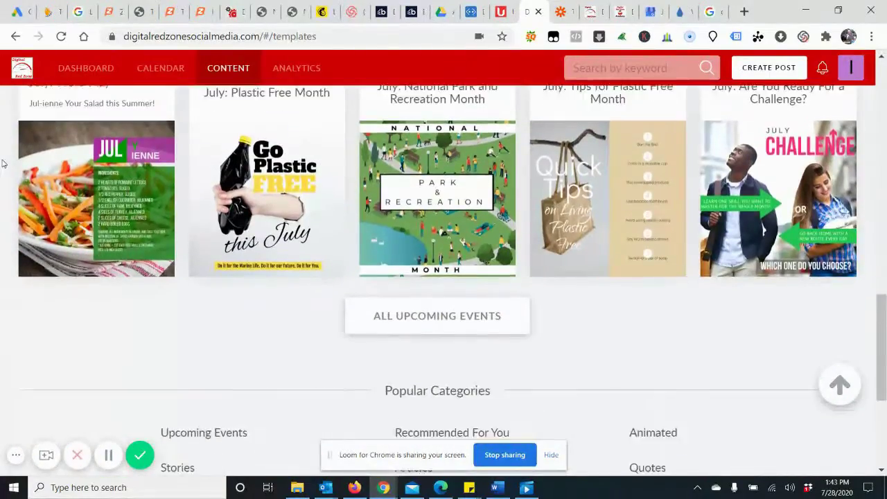
pyautogui.scroll(5, 4, 163)
pyautogui.scroll(10, 2, 163)
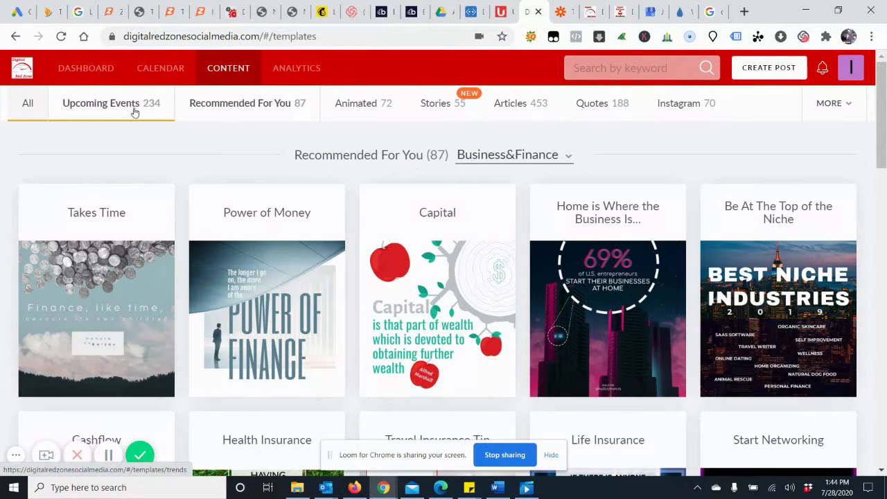
# Show all templates in the Recommended For You category and look through them
pyautogui.click(288, 112)
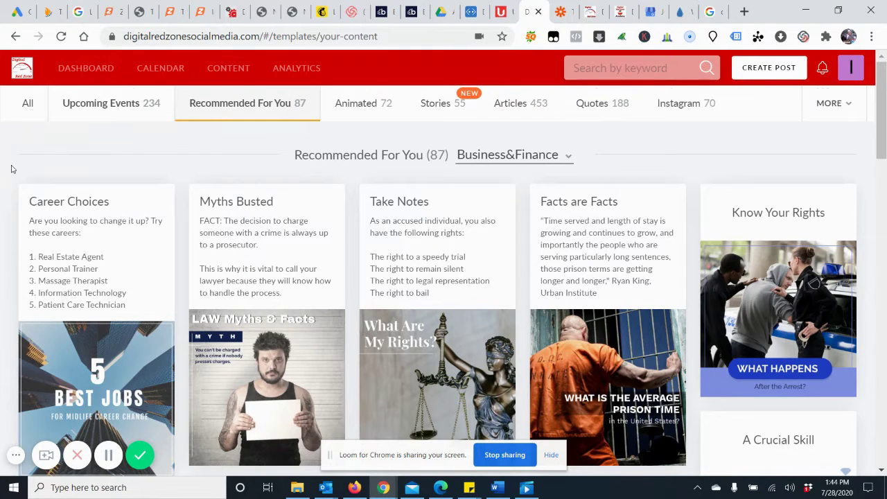
pyautogui.scroll(-1, 11, 168)
pyautogui.scroll(-4, 11, 169)
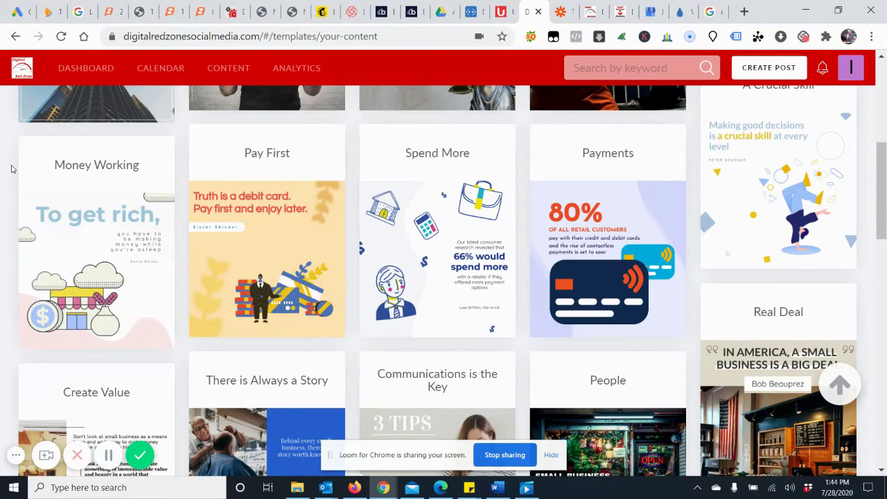
pyautogui.scroll(-5, 11, 168)
pyautogui.scroll(7, 11, 168)
pyautogui.scroll(3, 11, 168)
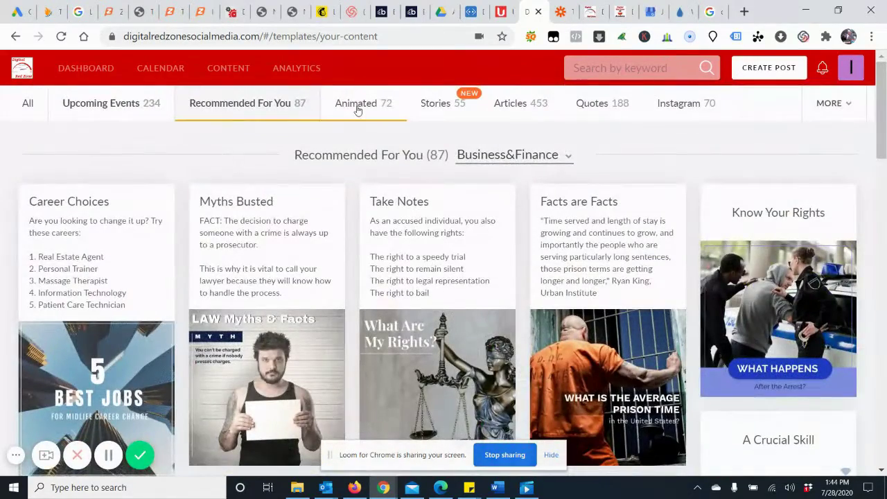
# Show the Animated category and preview the usage options on its GIF templates
pyautogui.click(357, 104)
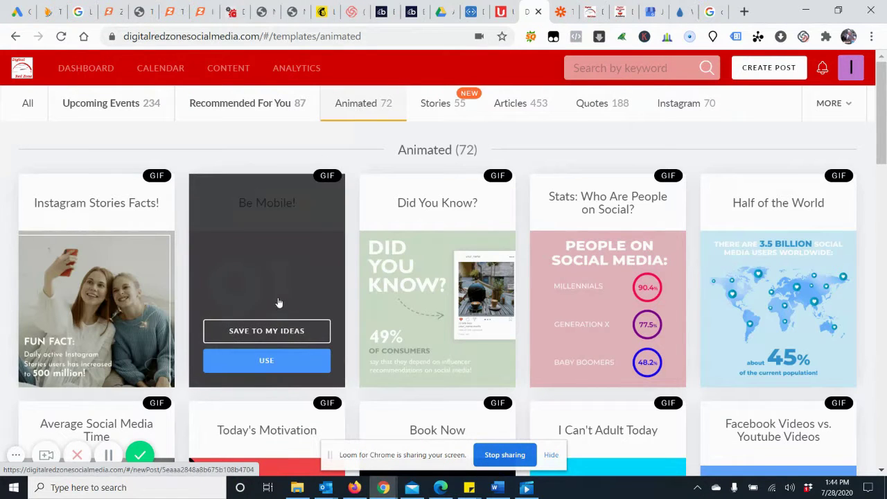
pyautogui.moveTo(378, 296)
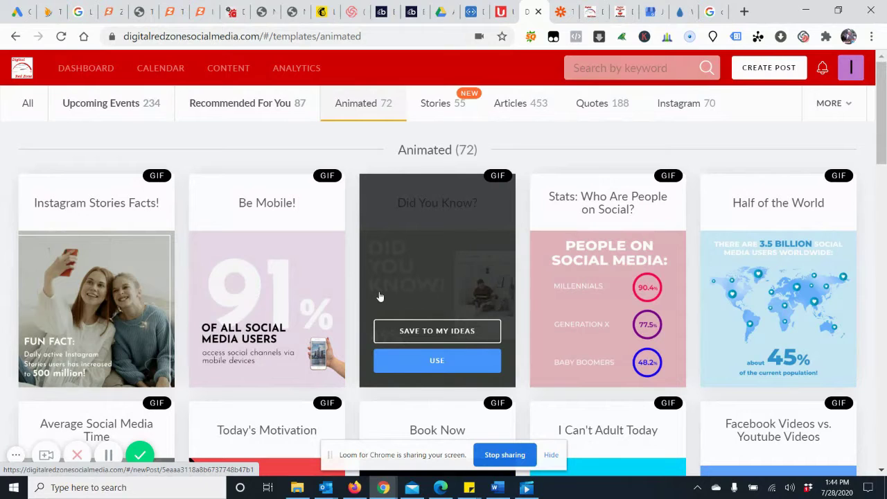
pyautogui.moveTo(568, 299)
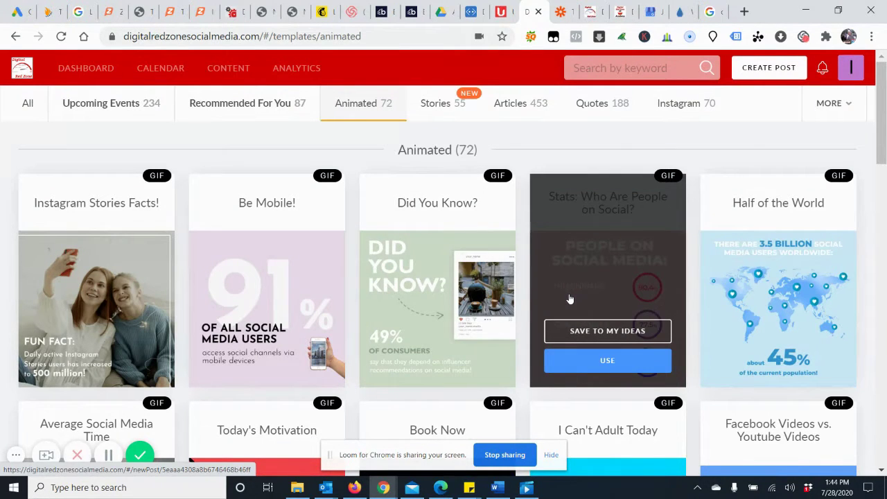
pyautogui.moveTo(311, 297)
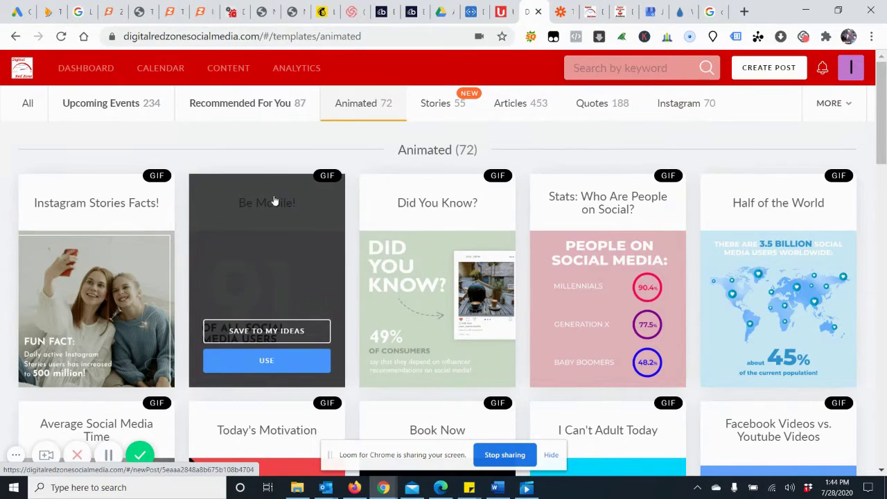
# Narrow the Upcoming Events category to Days of the week and look through the Tuesday templates
pyautogui.click(120, 109)
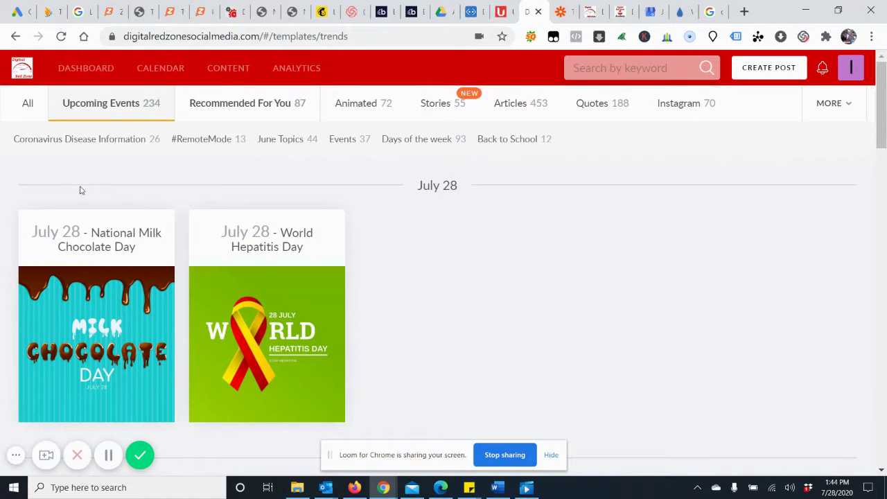
pyautogui.click(403, 143)
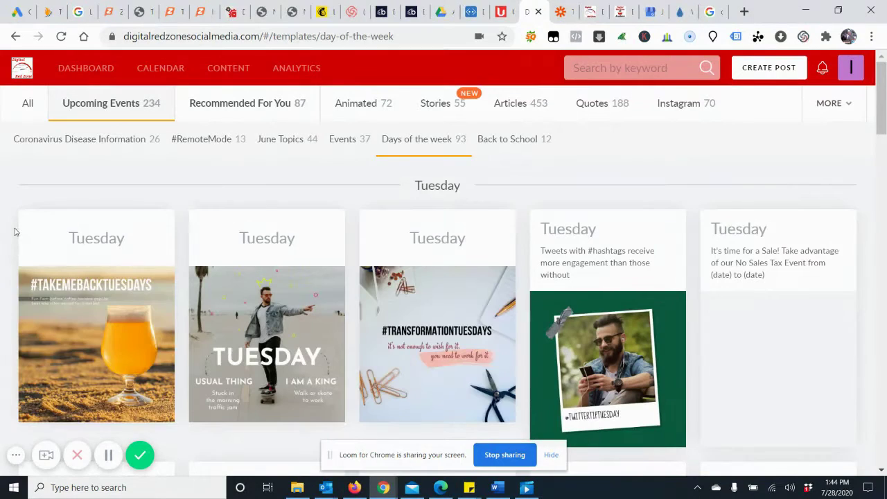
pyautogui.scroll(-4, 15, 232)
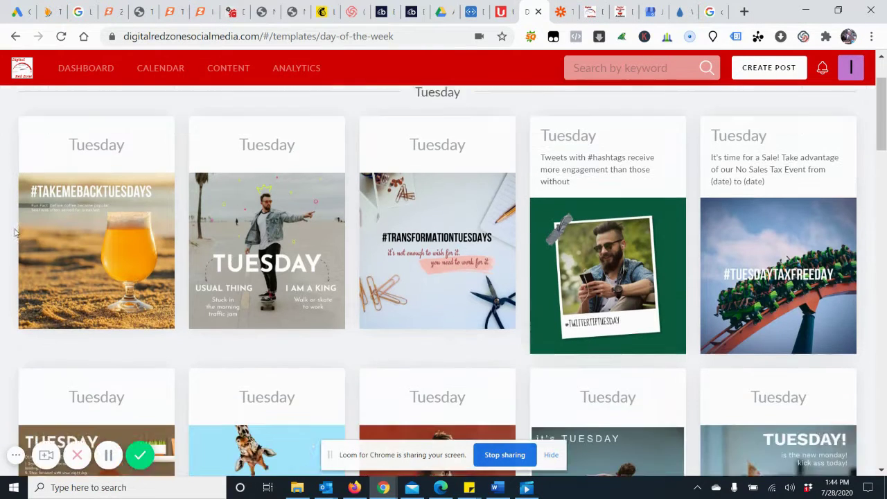
pyautogui.scroll(-2, 15, 235)
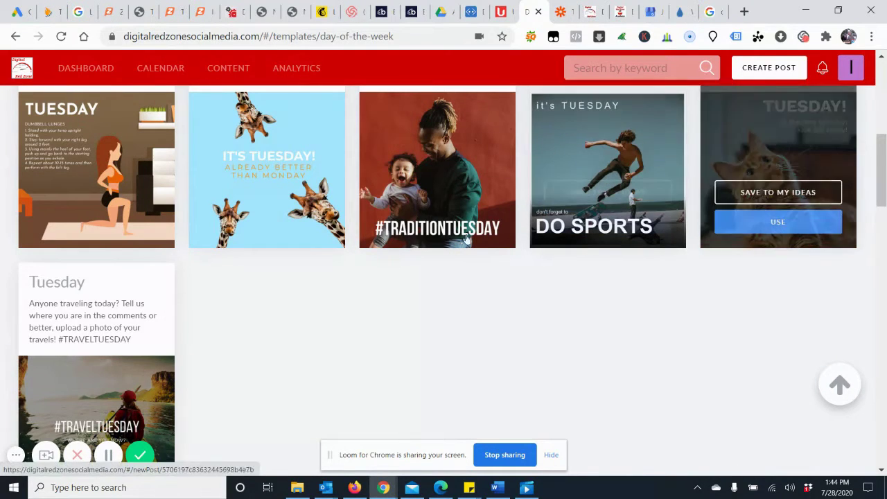
pyautogui.scroll(-2, 277, 372)
pyautogui.scroll(8, 287, 372)
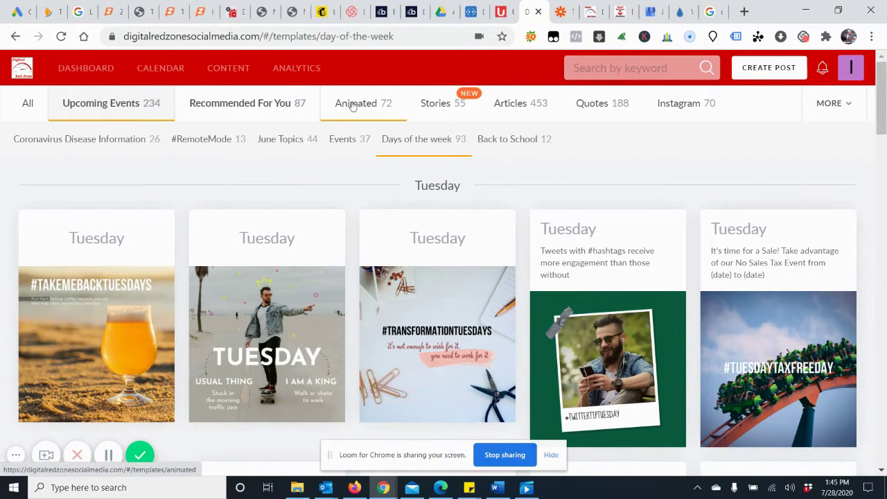
# Show the Stories category and look through its summer, quote and work-themed templates
pyautogui.click(429, 108)
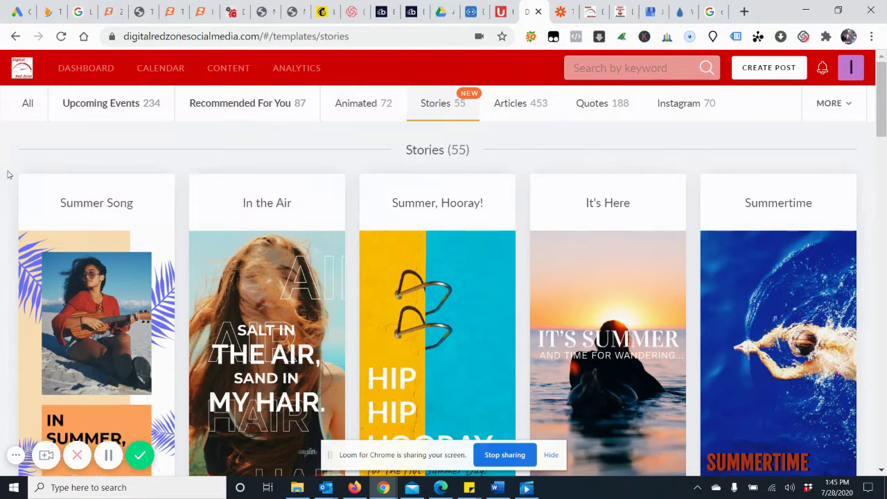
pyautogui.scroll(-1, 8, 175)
pyautogui.scroll(-3, 8, 174)
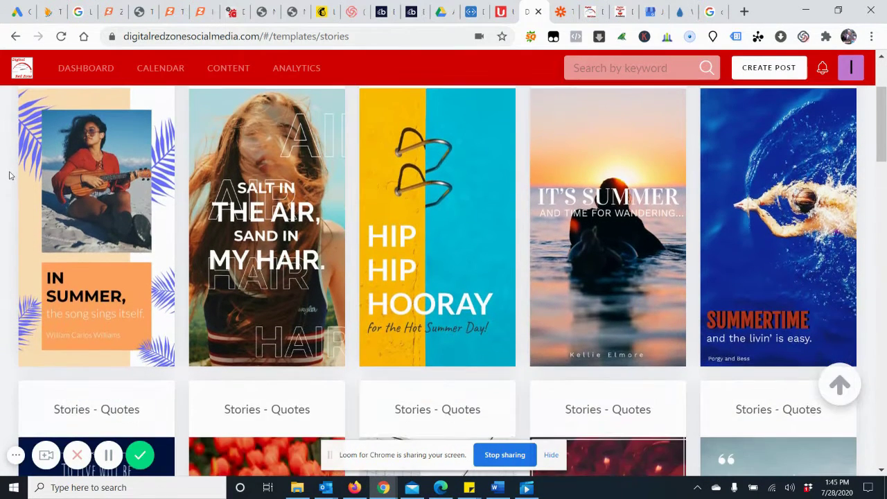
pyautogui.scroll(-4, 10, 175)
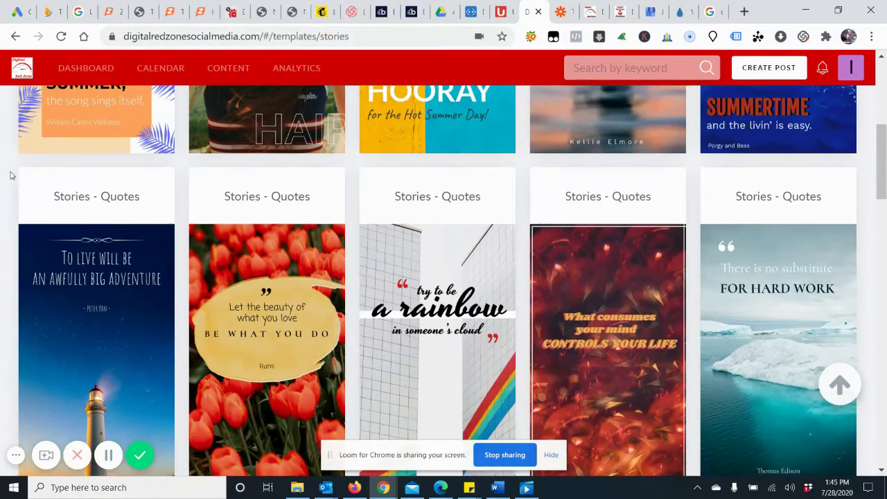
pyautogui.scroll(-5, 11, 175)
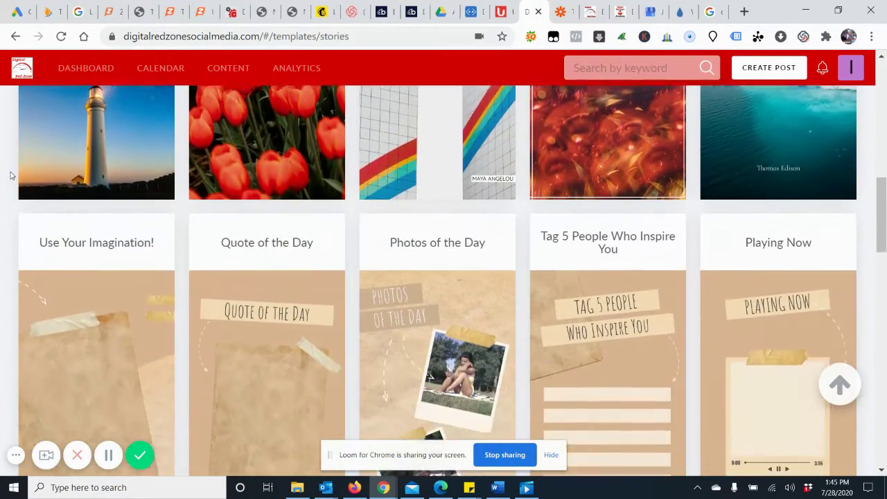
pyautogui.scroll(-2, 11, 176)
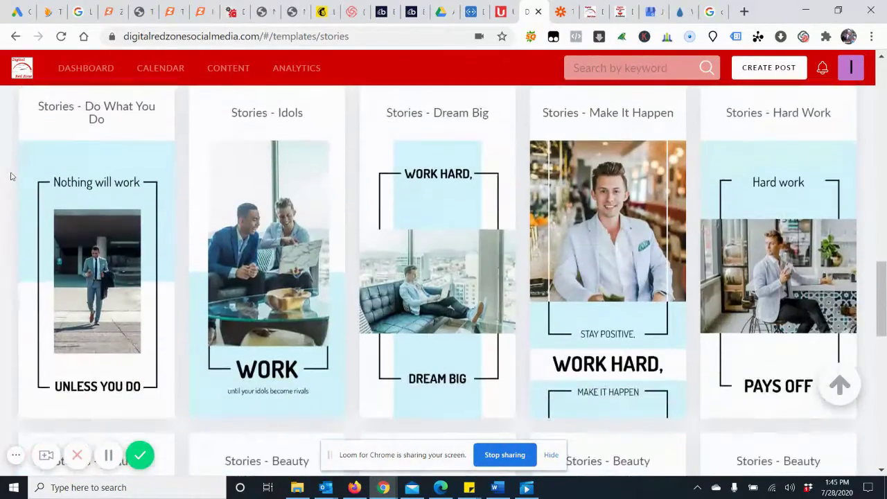
pyautogui.scroll(15, 10, 176)
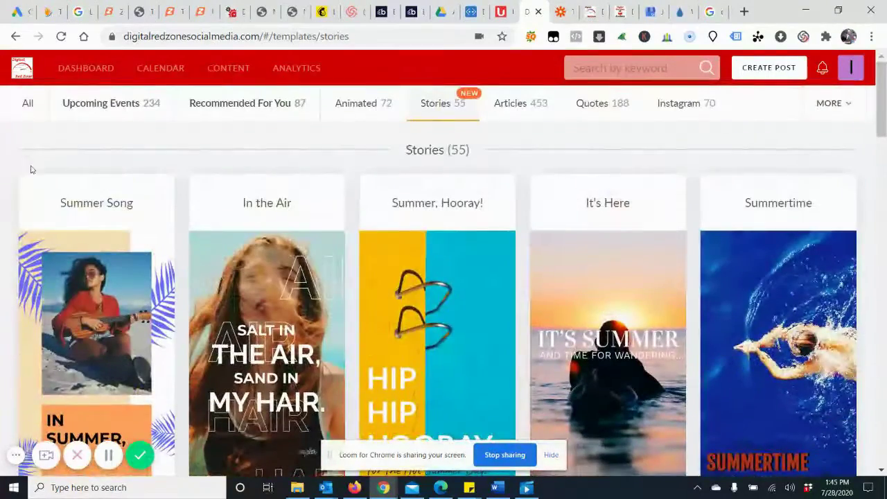
# Narrow the Articles category to Business&Finance and look through the ready-made article posts
pyautogui.click(500, 102)
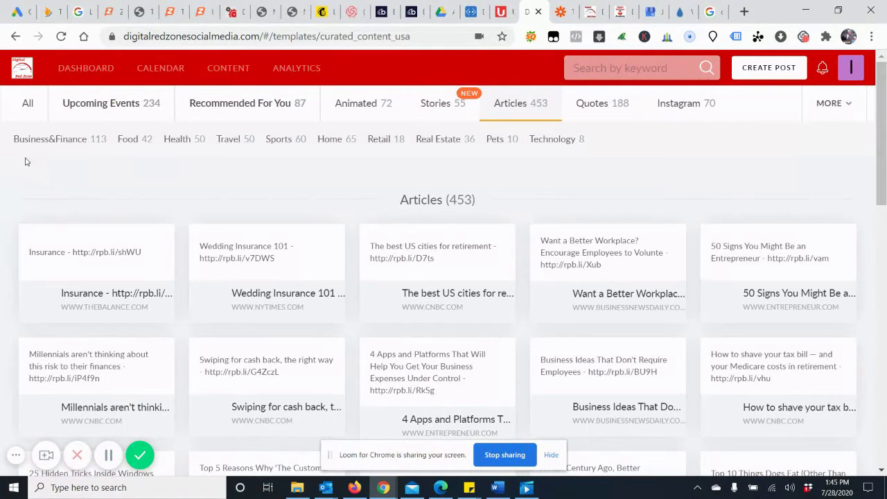
pyautogui.click(40, 147)
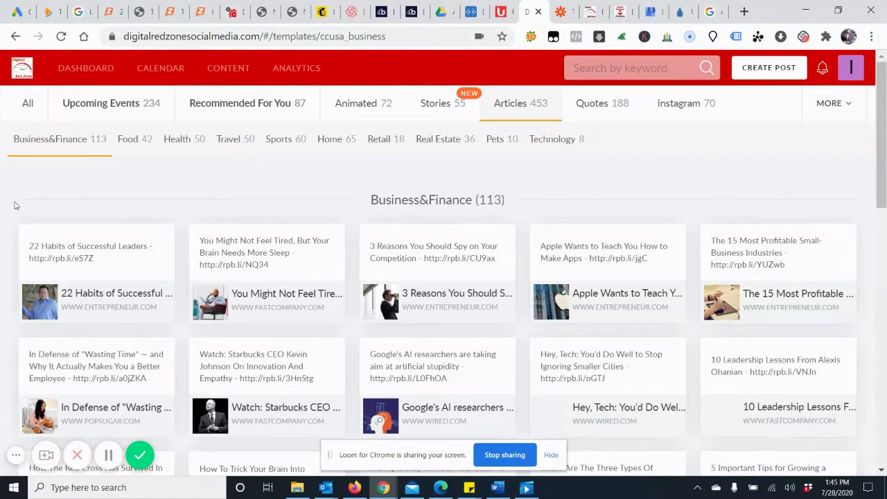
pyautogui.scroll(-3, 16, 206)
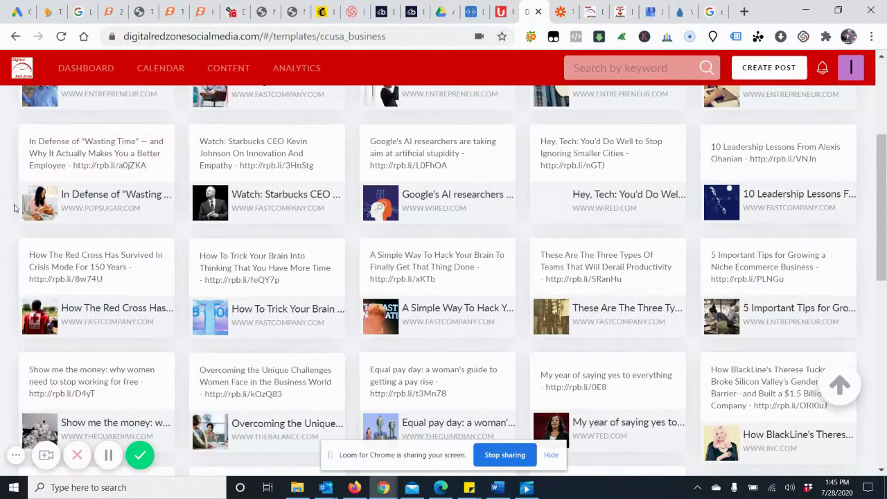
pyautogui.scroll(-5, 13, 208)
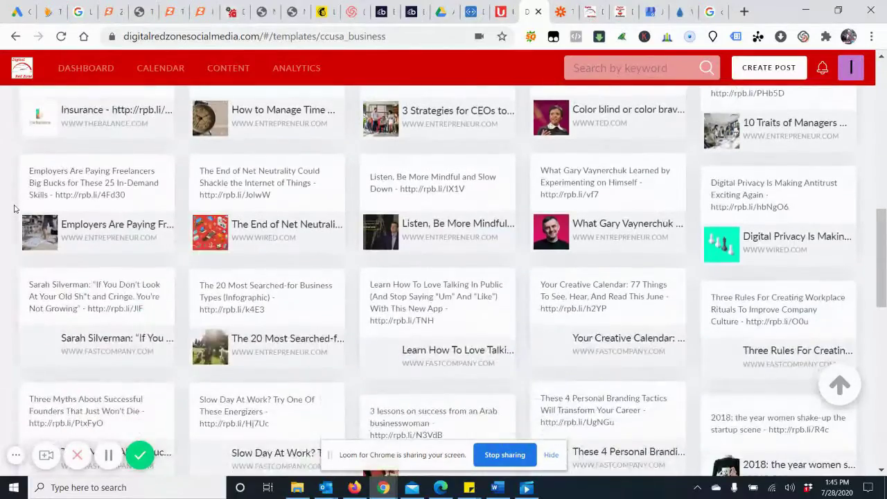
pyautogui.scroll(10, 14, 208)
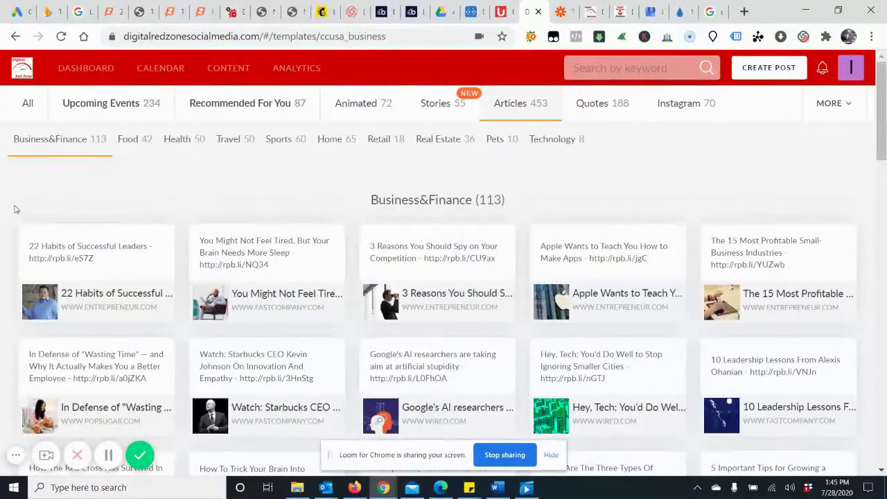
pyautogui.moveTo(20, 248)
pyautogui.scroll(-5, 19, 219)
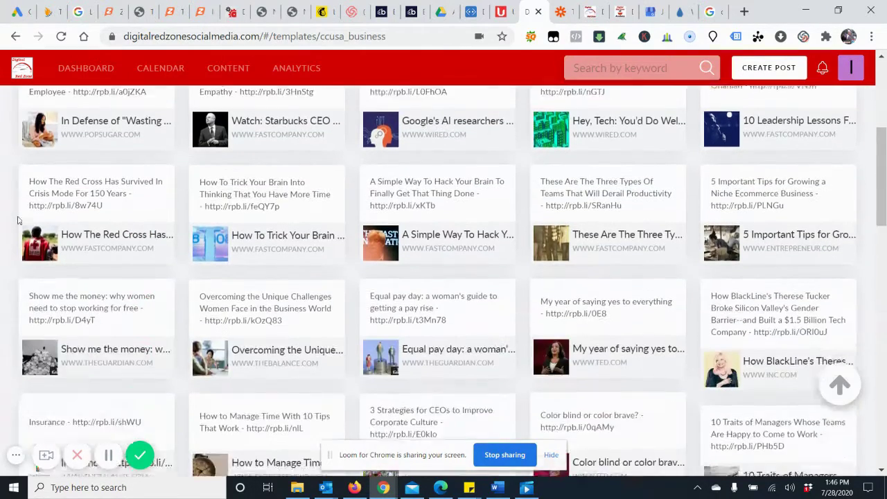
pyautogui.scroll(-4, 2, 248)
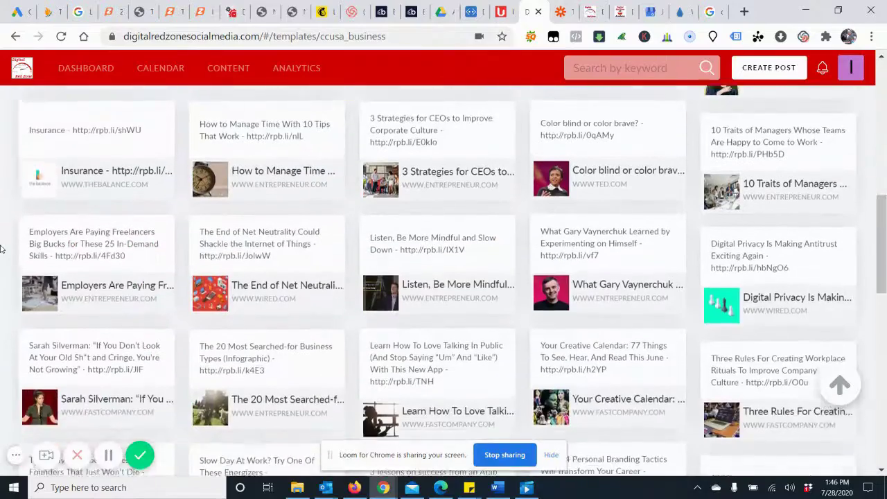
pyautogui.scroll(2, 1, 248)
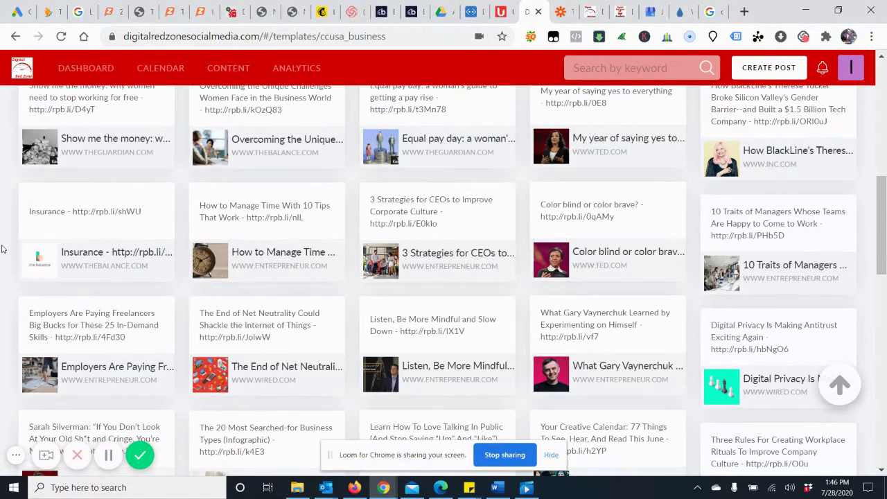
pyautogui.scroll(8, 1, 248)
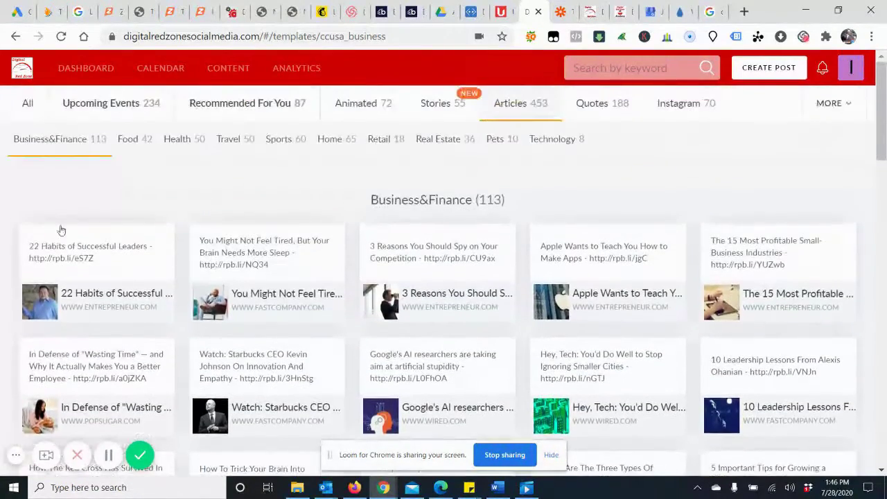
# View the Quotes category, and look through the motivational templates with hashtags in the Instagram category
pyautogui.click(599, 108)
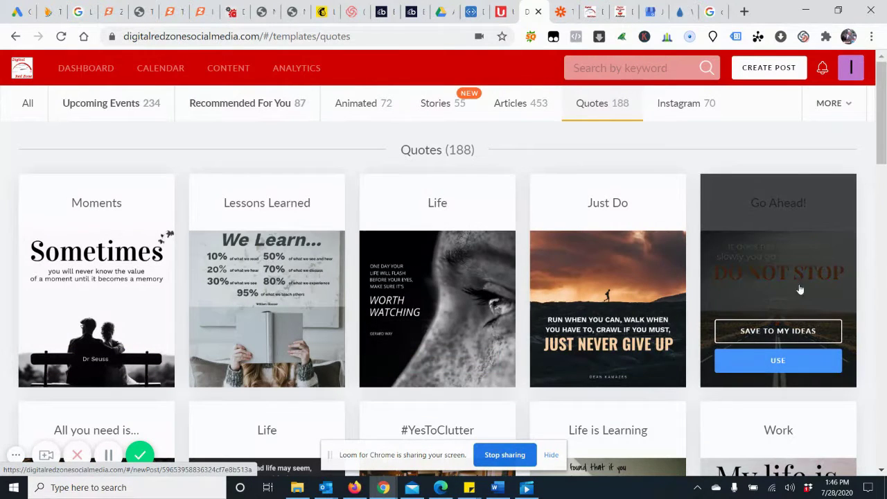
pyautogui.moveTo(800, 285)
pyautogui.click(678, 111)
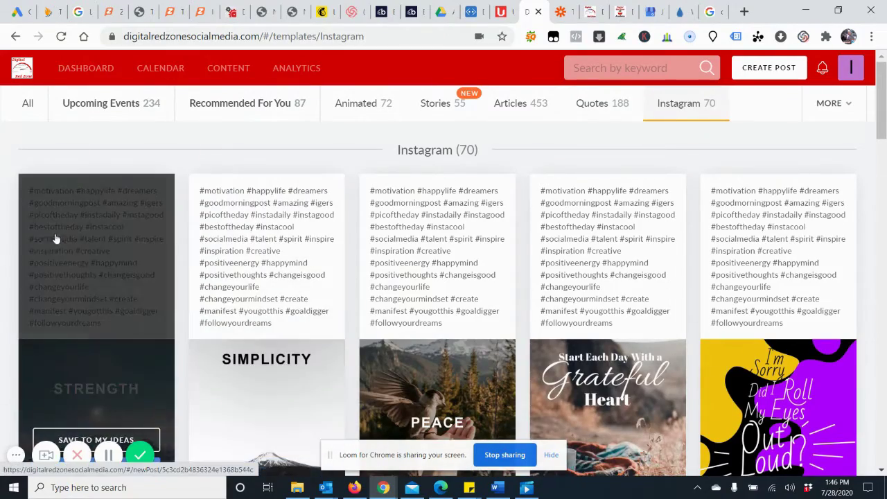
pyautogui.scroll(-5, 5, 255)
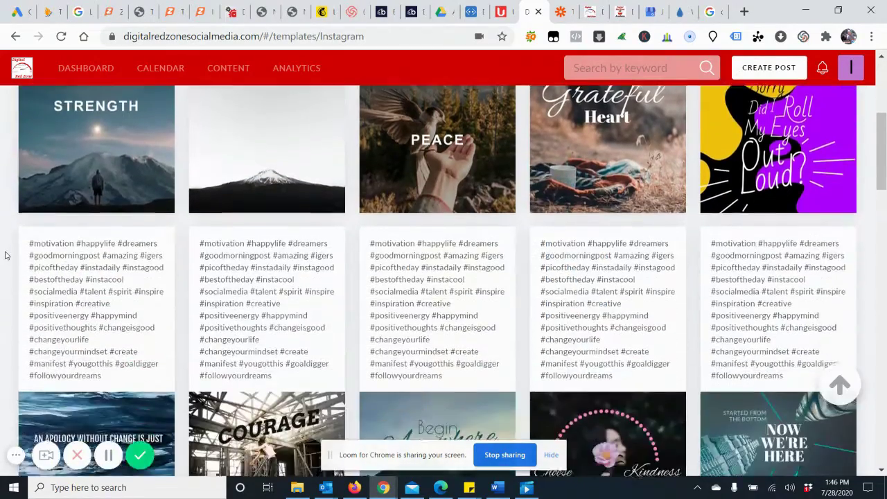
pyautogui.scroll(-9, 5, 255)
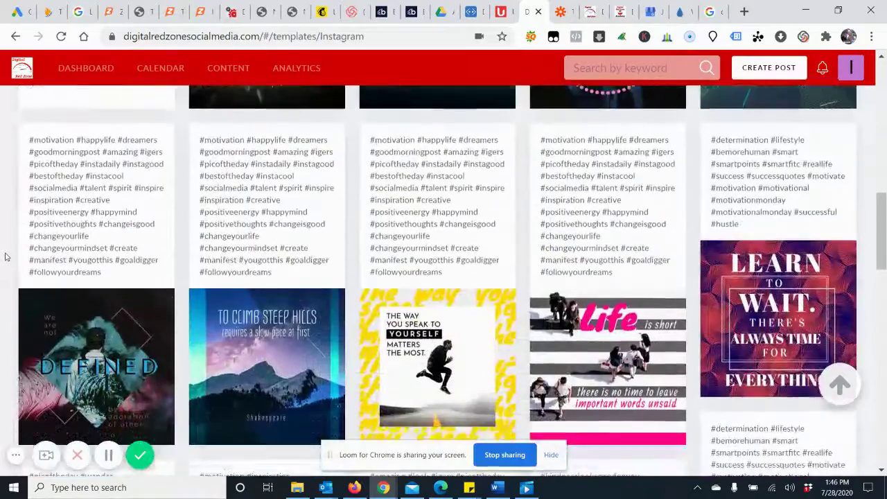
pyautogui.scroll(14, 5, 256)
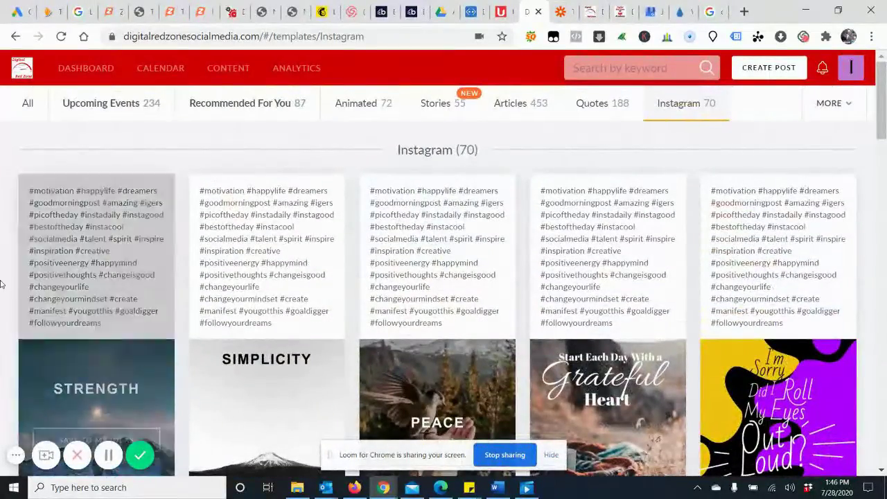
# Return to all templates and review the industry choices for Recommended For You, leaving Business&Finance selected
pyautogui.click(27, 105)
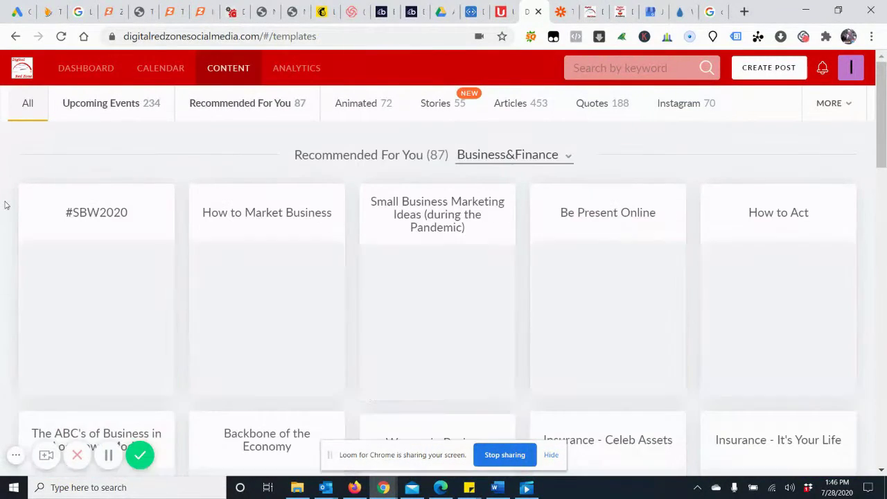
pyautogui.scroll(-7, 3, 236)
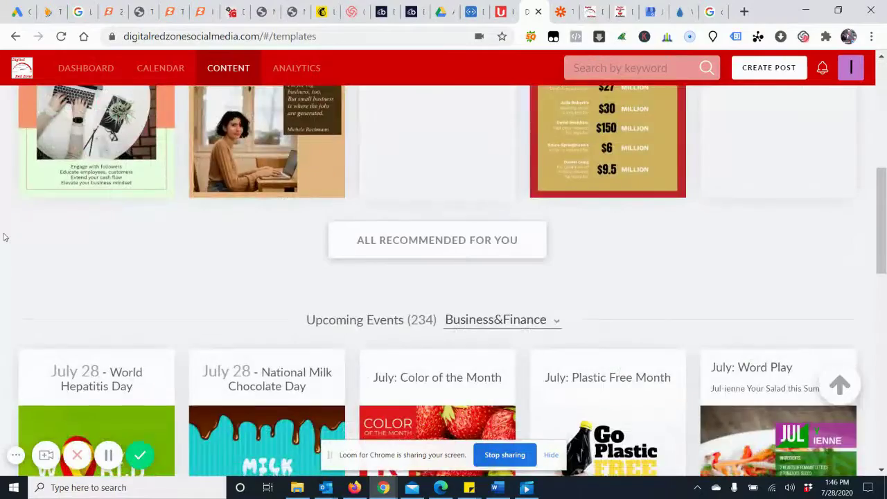
pyautogui.scroll(7, 3, 234)
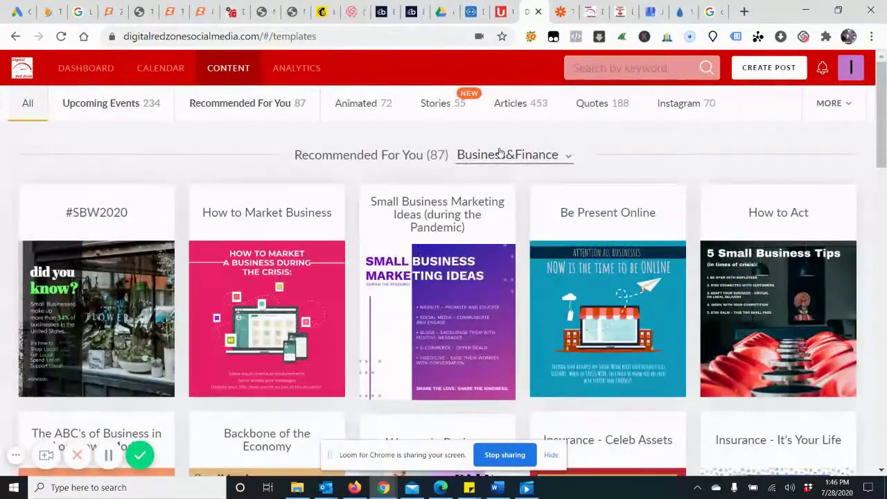
pyautogui.click(468, 155)
pyautogui.scroll(-6, 504, 348)
pyautogui.scroll(5, 503, 349)
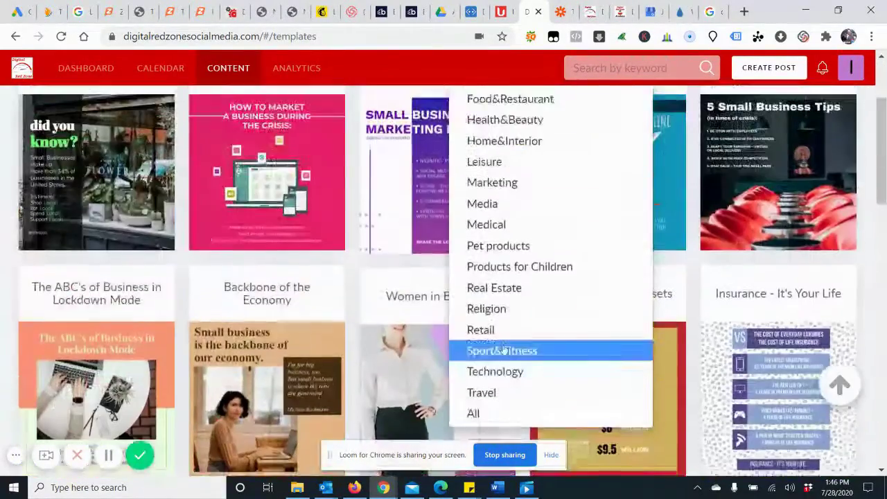
pyautogui.scroll(2, 519, 212)
pyautogui.click(3, 228)
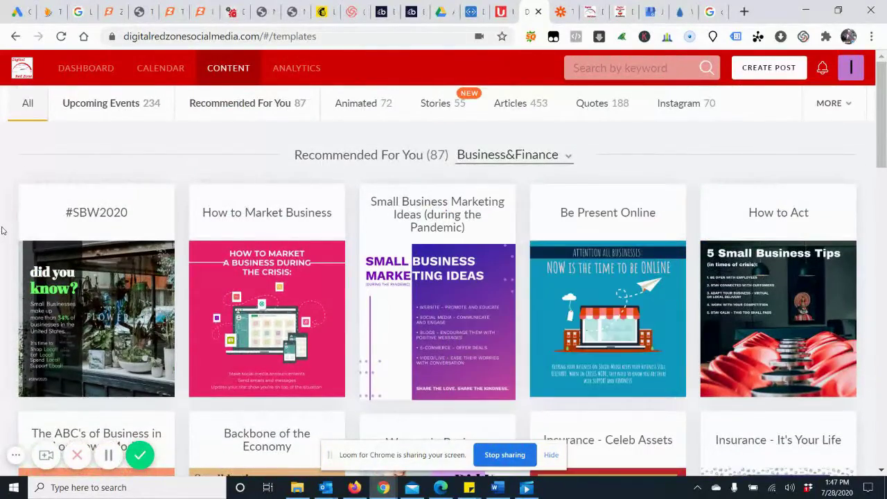
# Show the Promotions category from the Popular Categories list and look through its discount, clearance and new-arrival templates
pyautogui.scroll(-15, 2, 230)
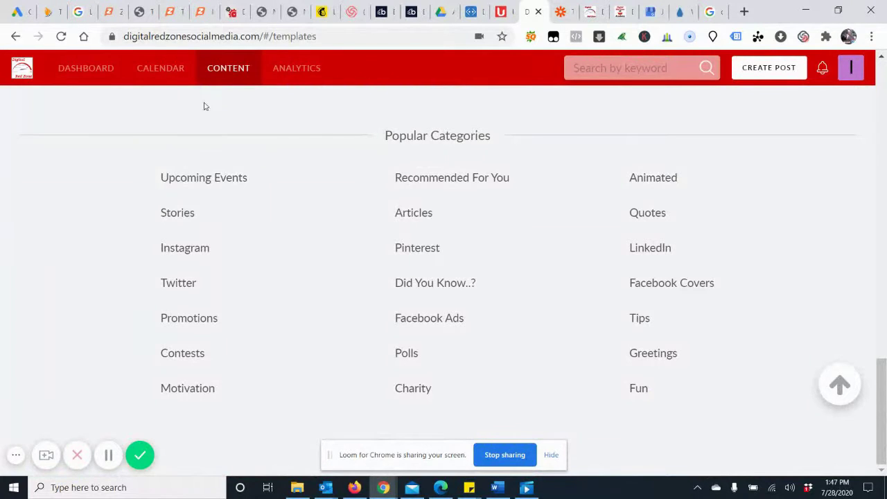
pyautogui.moveTo(232, 65)
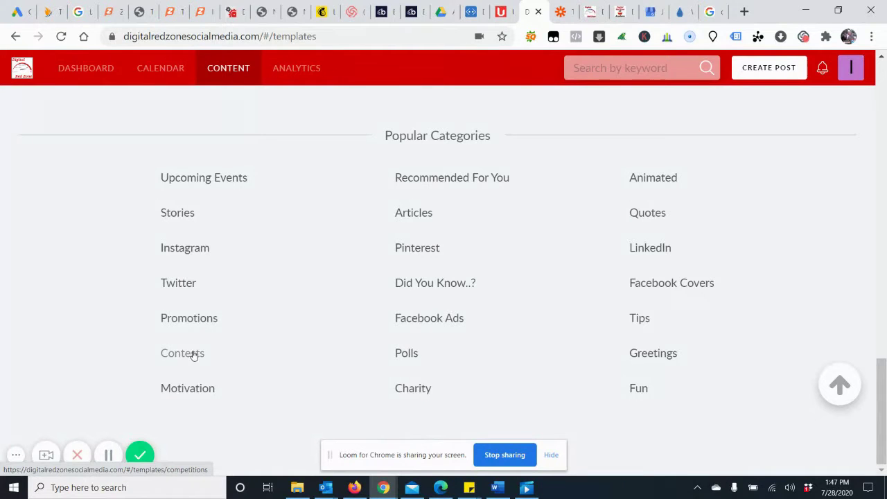
pyautogui.click(194, 318)
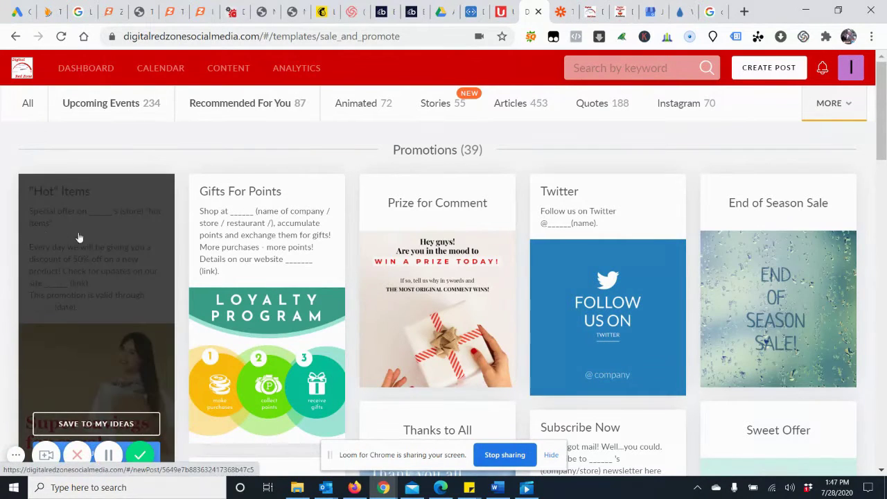
pyautogui.scroll(-5, 294, 266)
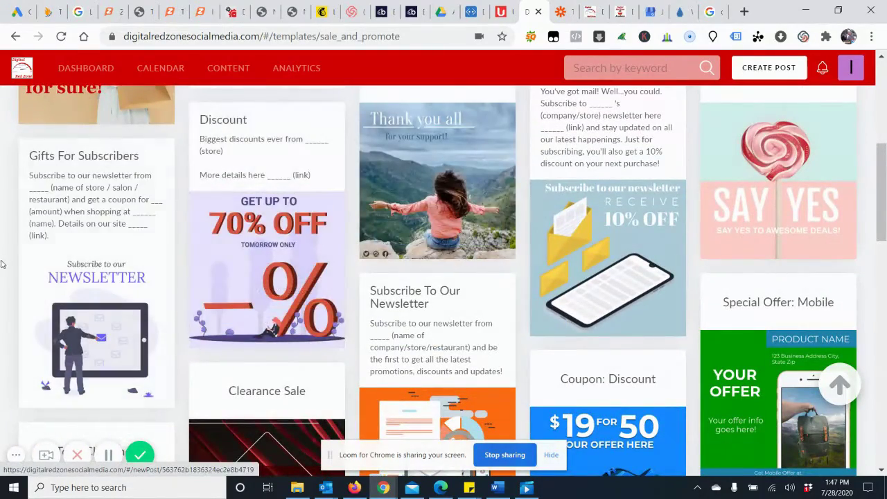
pyautogui.scroll(-1, 1, 265)
pyautogui.scroll(-3, 1, 266)
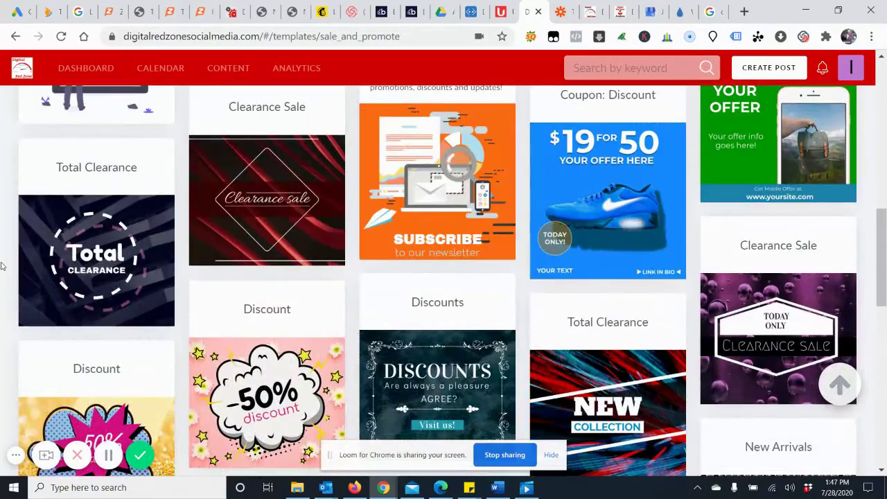
pyautogui.scroll(-2, 3, 248)
pyautogui.scroll(-6, 4, 248)
pyautogui.scroll(5, 4, 251)
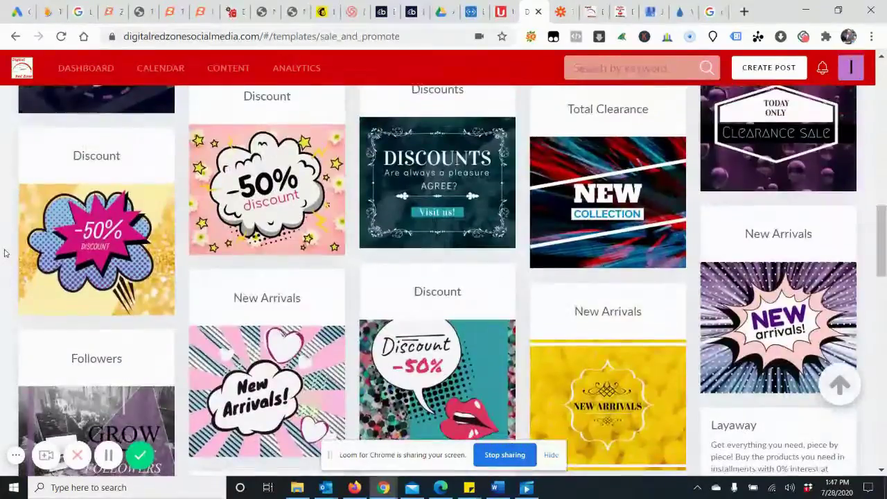
pyautogui.scroll(10, 4, 253)
# Show the Contests category from the Popular Categories list and look through its giveaway and contest templates
pyautogui.scroll(-20, 3, 249)
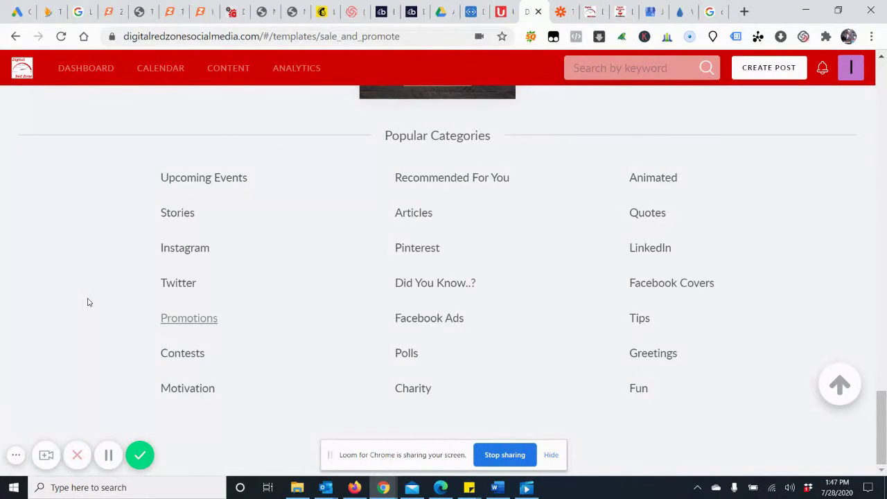
pyautogui.click(199, 363)
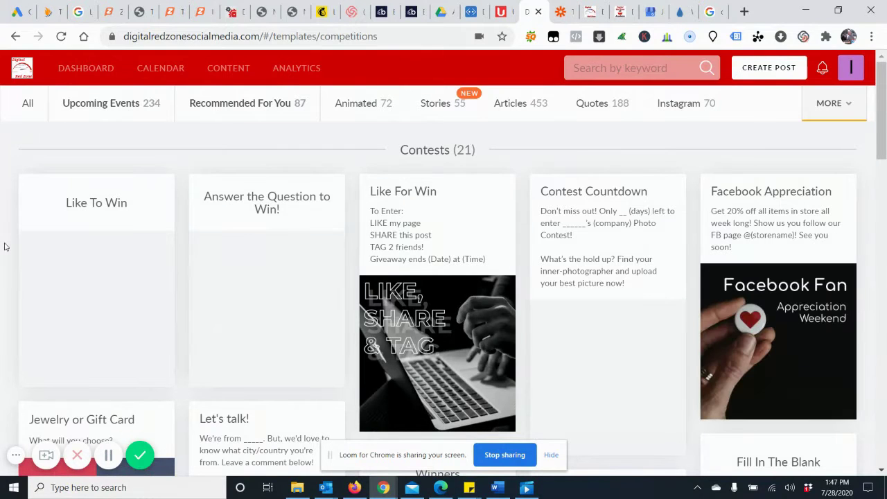
pyautogui.moveTo(273, 284)
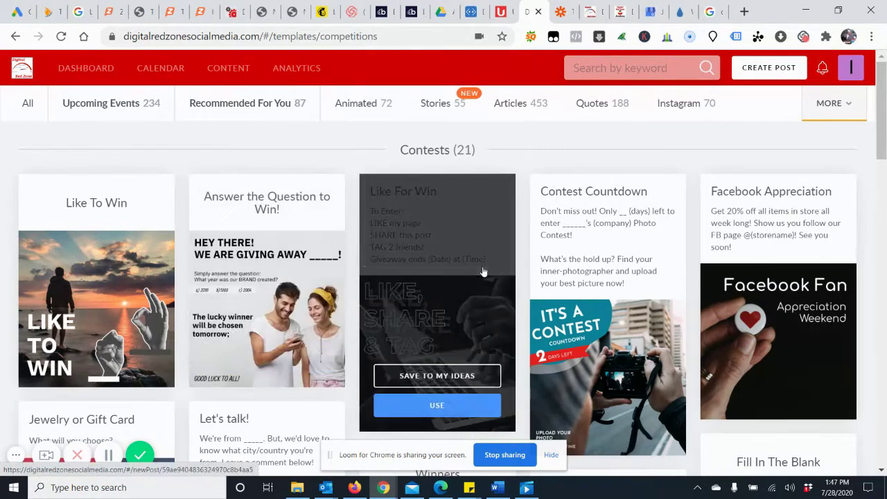
pyautogui.scroll(-5, 2, 291)
pyautogui.scroll(-5, 1, 295)
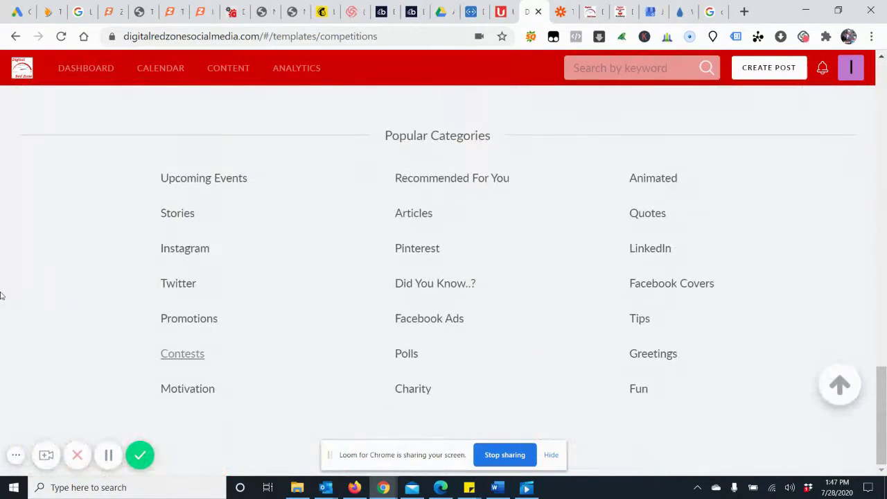
# Show the Motivation category from the Popular Categories list and look through its templates
pyautogui.click(198, 388)
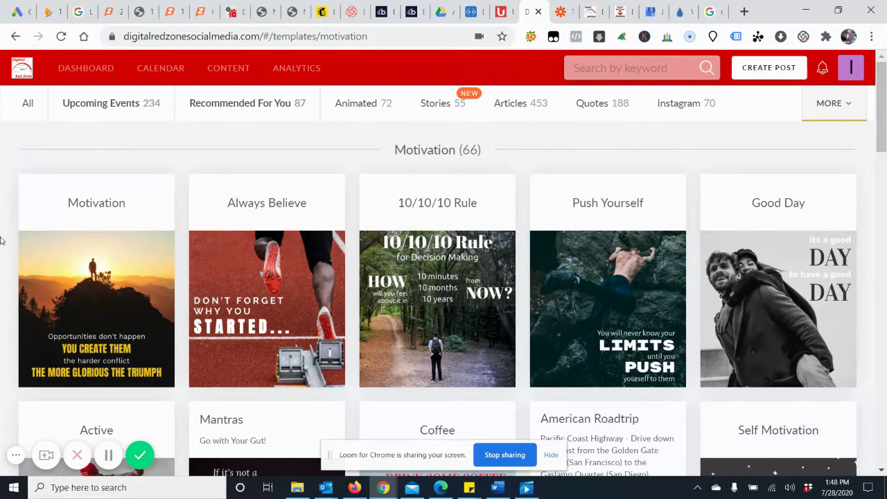
pyautogui.scroll(-4, 2, 241)
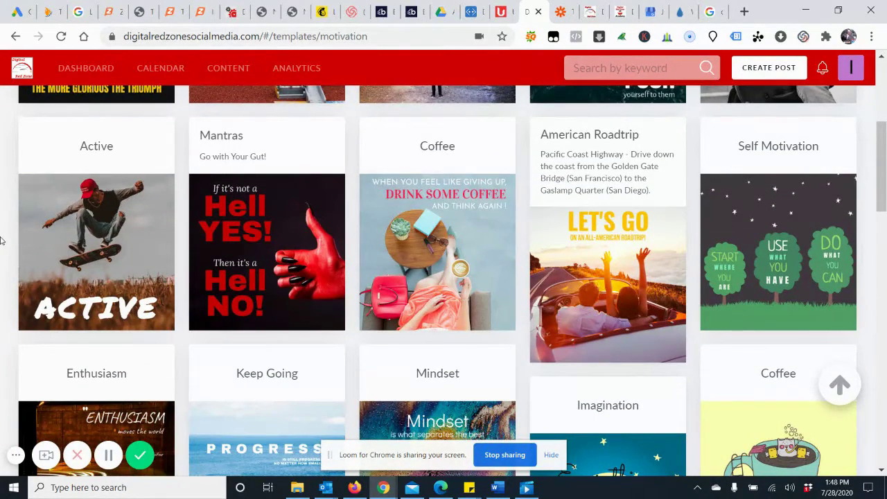
pyautogui.scroll(-8, 2, 241)
pyautogui.scroll(-10, 2, 240)
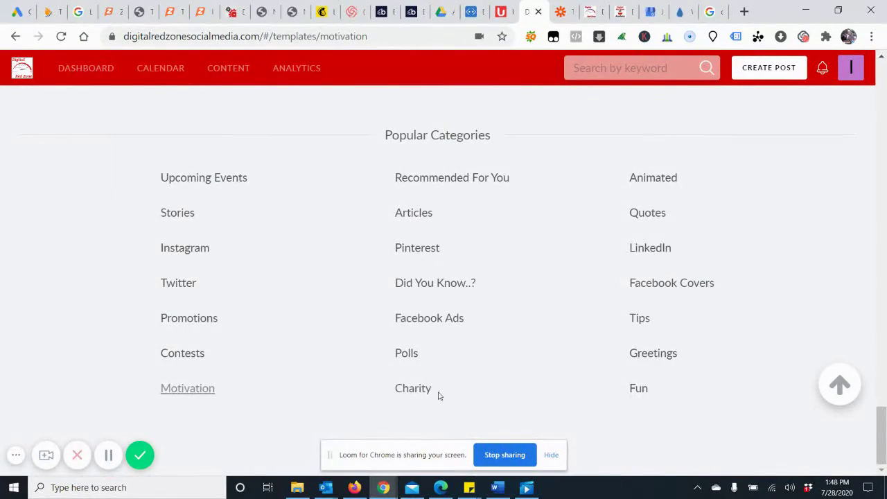
# Show the Polls category from the Popular Categories list and look through its question and feedback templates
pyautogui.click(408, 354)
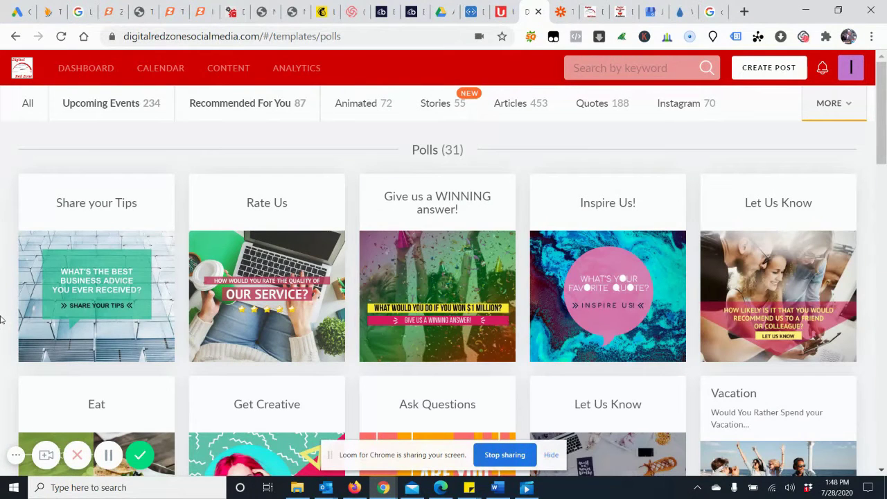
pyautogui.scroll(-4, 2, 279)
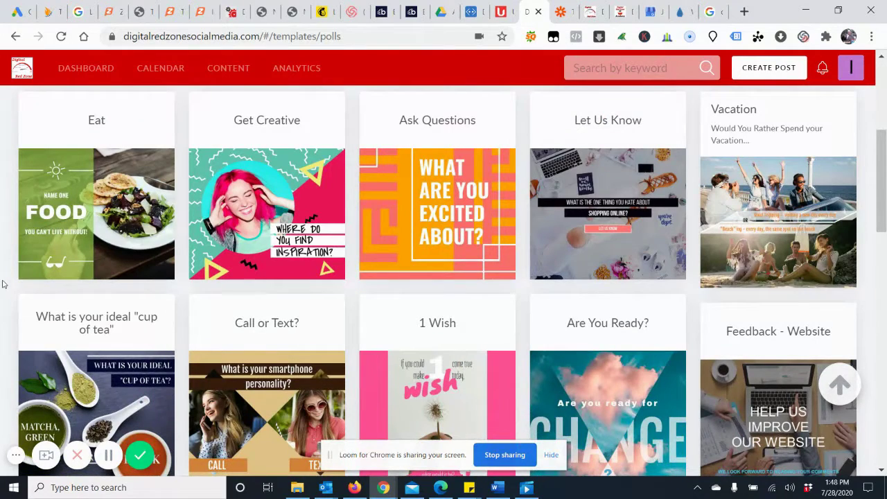
pyautogui.scroll(-5, 2, 275)
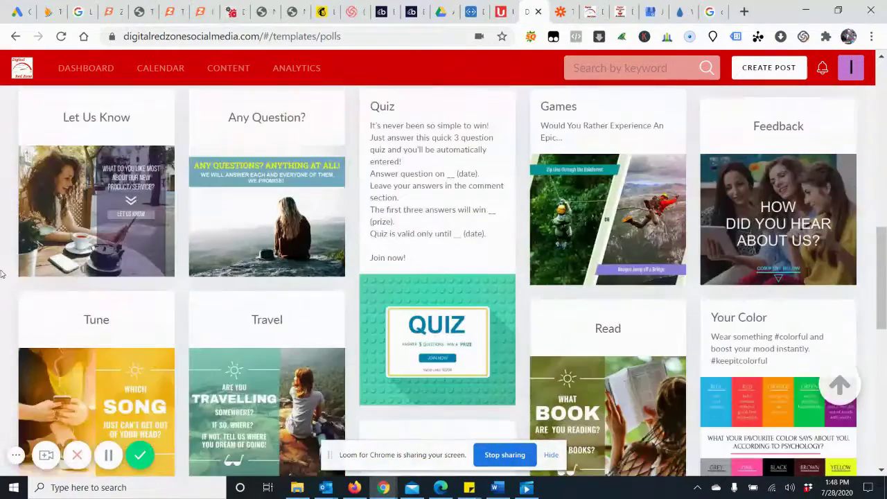
# Show the Charity category from the Popular Categories list and look through its cause and donation templates
pyautogui.scroll(-10, 2, 274)
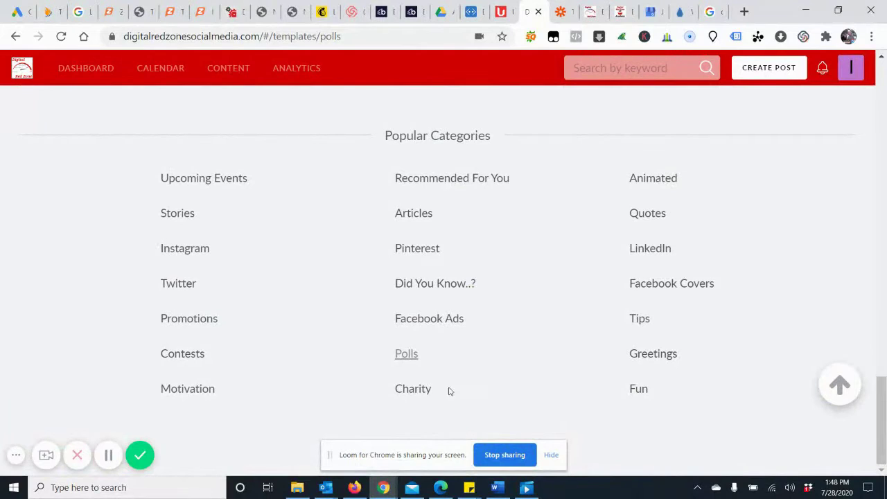
pyautogui.click(418, 389)
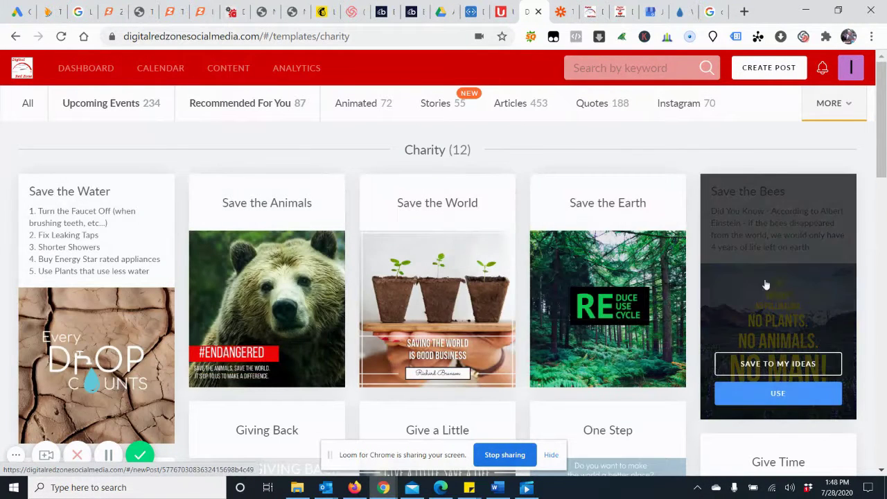
pyautogui.scroll(-5, 2, 323)
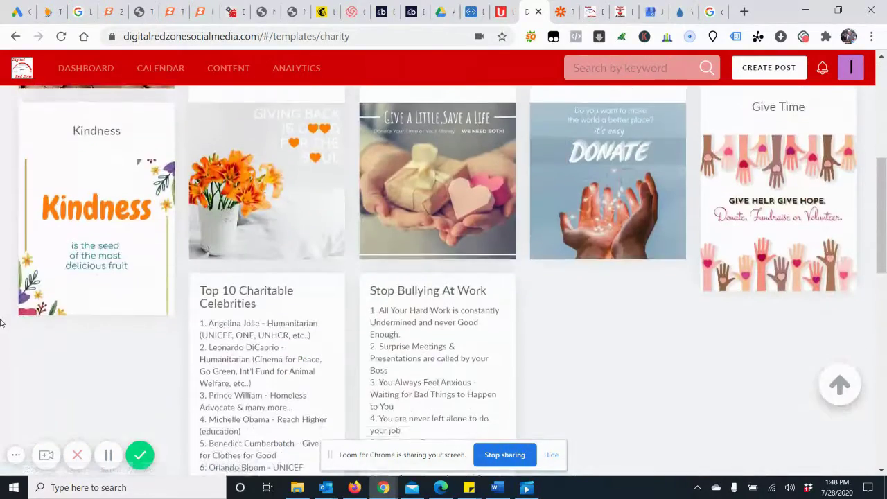
pyautogui.scroll(-1, 2, 322)
# Show the Did You Know..? category, open its Money Maker template as a new post, and look over the composer
pyautogui.scroll(-10, 2, 322)
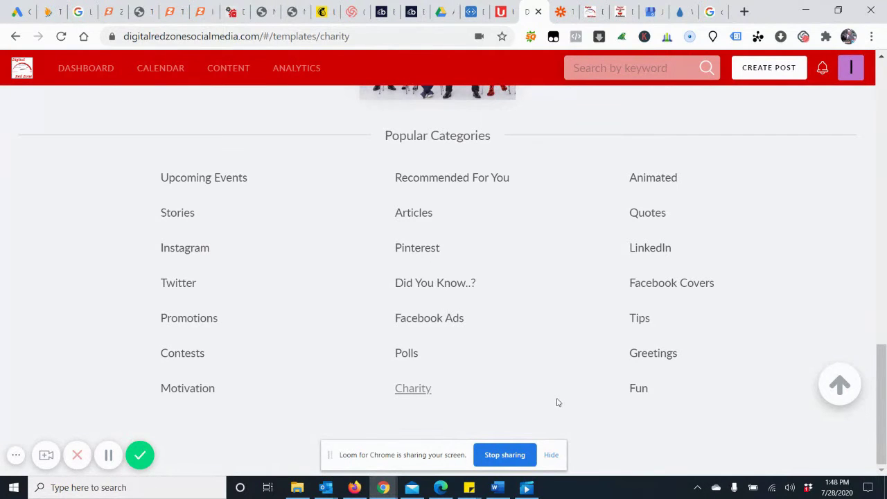
pyautogui.click(421, 283)
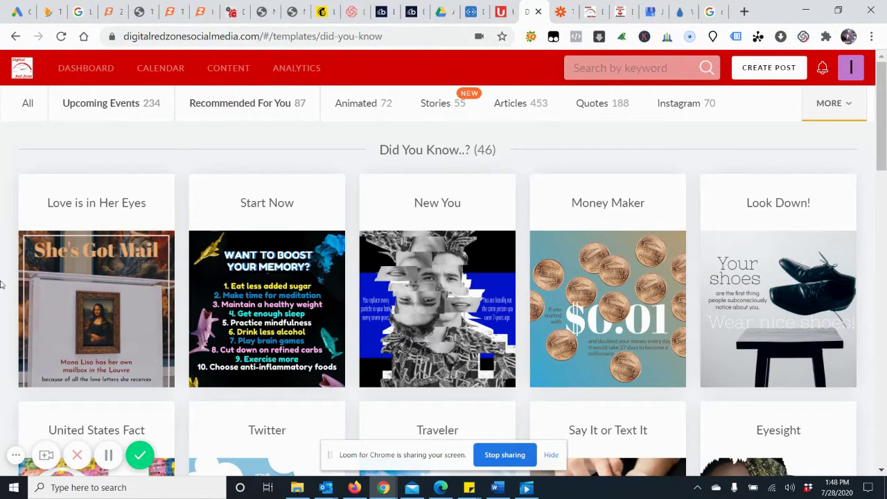
pyautogui.moveTo(594, 287)
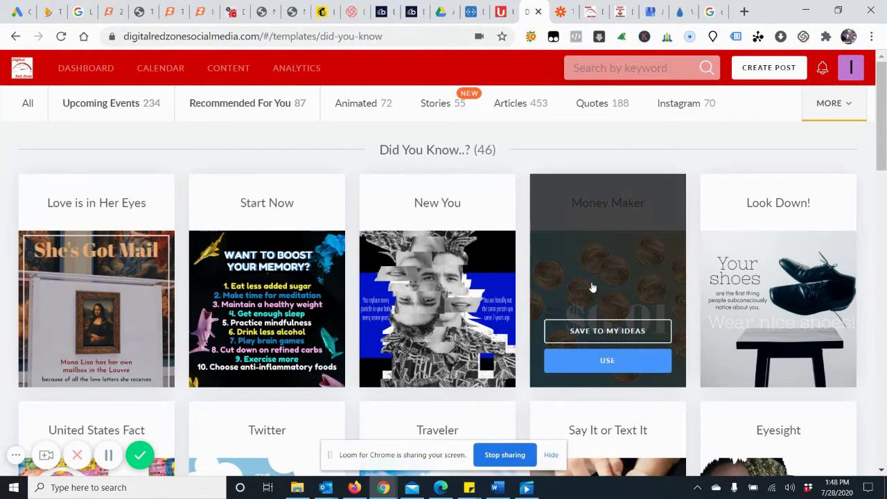
pyautogui.click(593, 287)
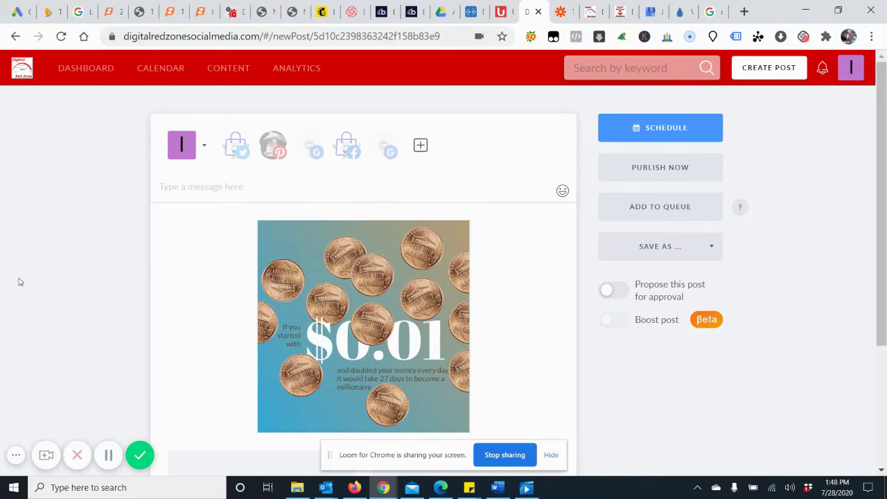
pyautogui.scroll(-2, 30, 297)
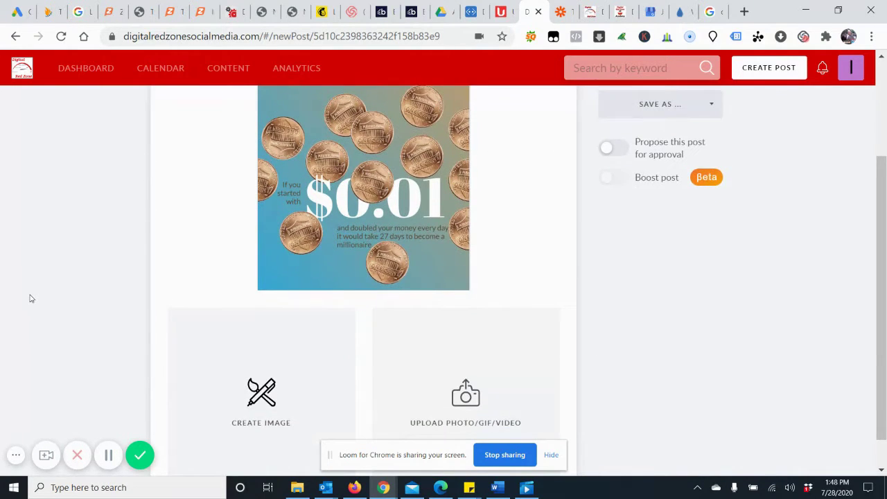
pyautogui.scroll(2, 30, 298)
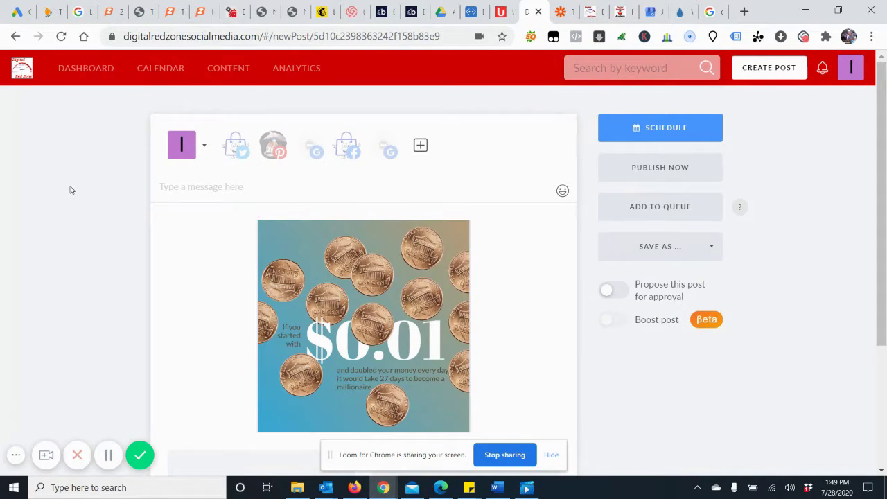
pyautogui.click(278, 151)
pyautogui.hotkey('alt', 'Left')
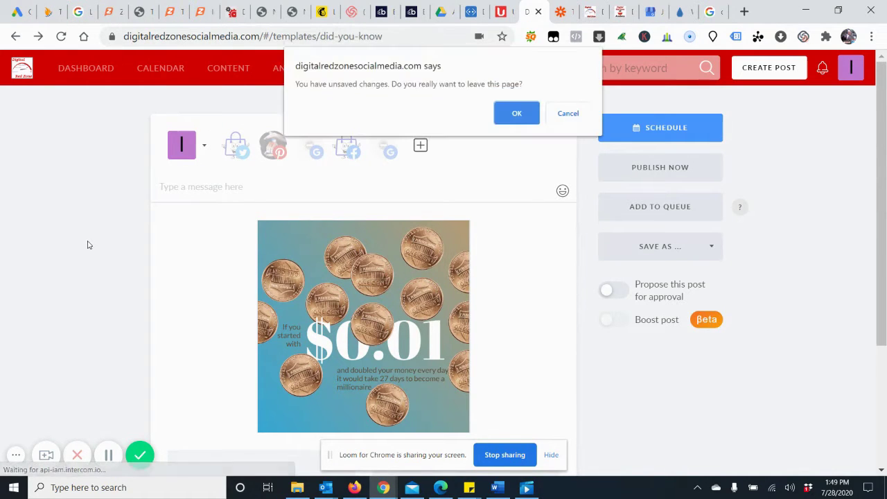
pyautogui.click(516, 113)
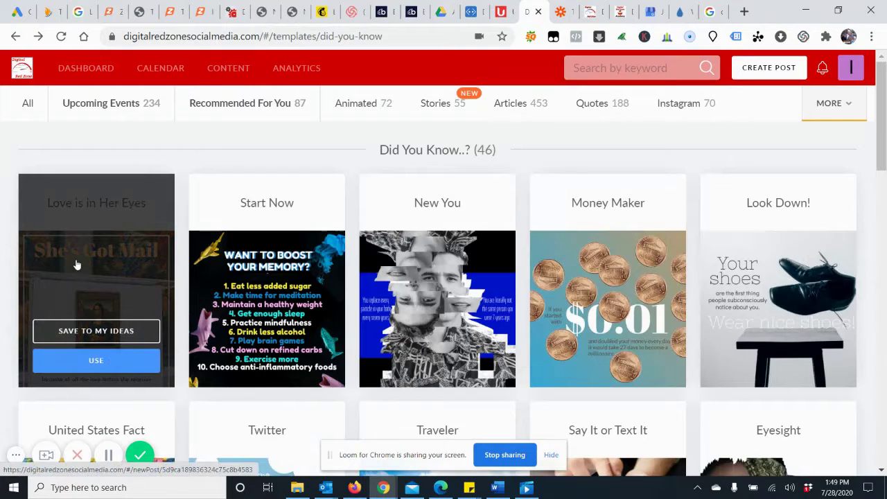
pyautogui.moveTo(229, 68)
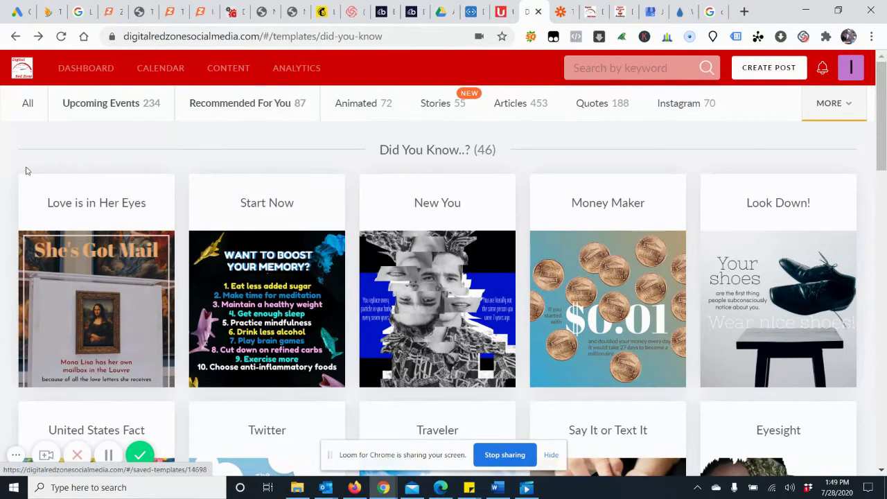
pyautogui.click(39, 37)
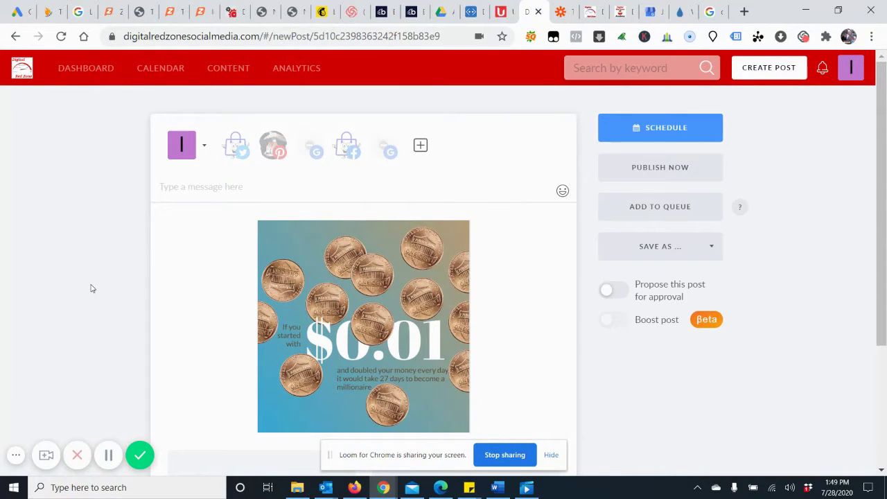
# Save the Money Maker post to My Ideas for the Insurance Shopping Experts workspace
pyautogui.moveTo(232, 72)
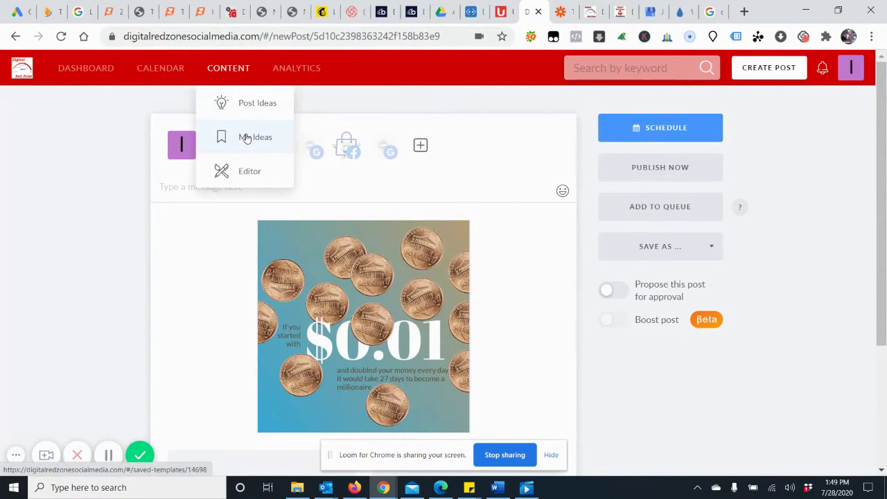
pyautogui.moveTo(408, 248)
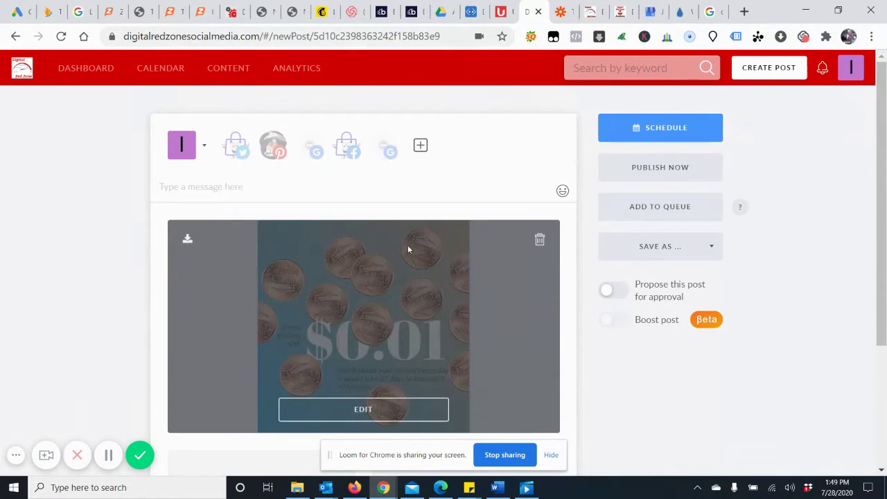
pyautogui.scroll(-2, 77, 249)
pyautogui.scroll(2, 79, 260)
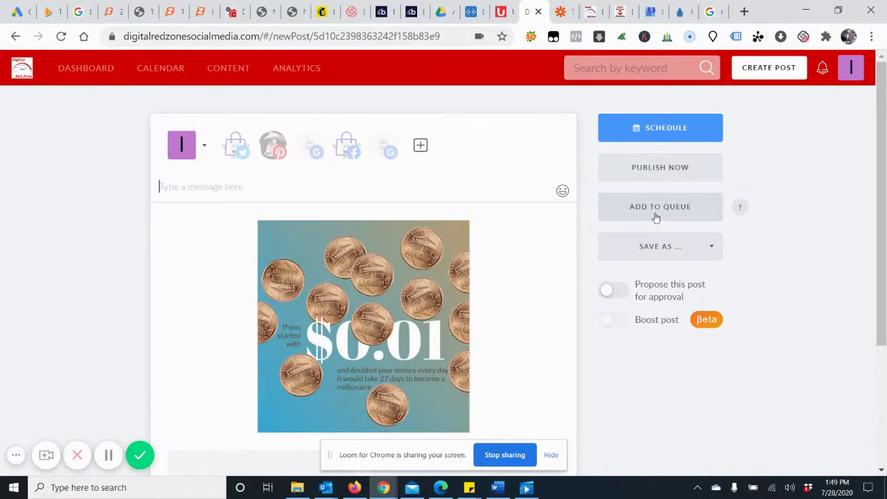
pyautogui.click(658, 247)
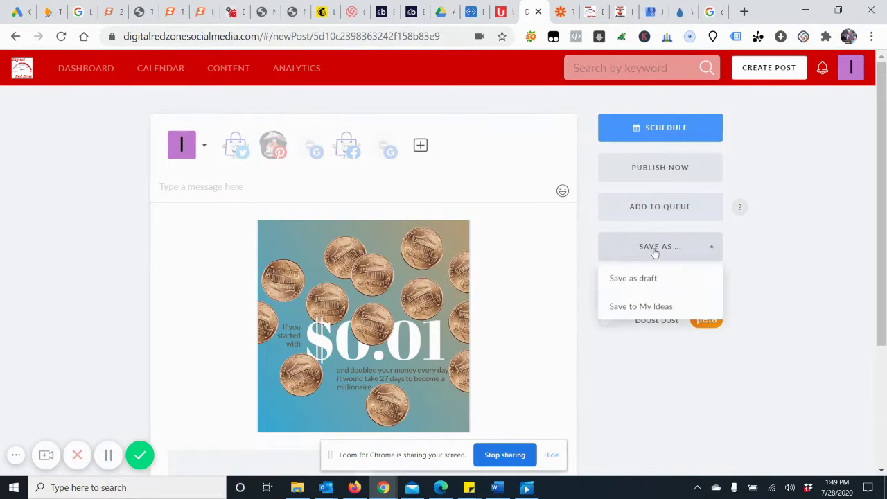
pyautogui.click(634, 307)
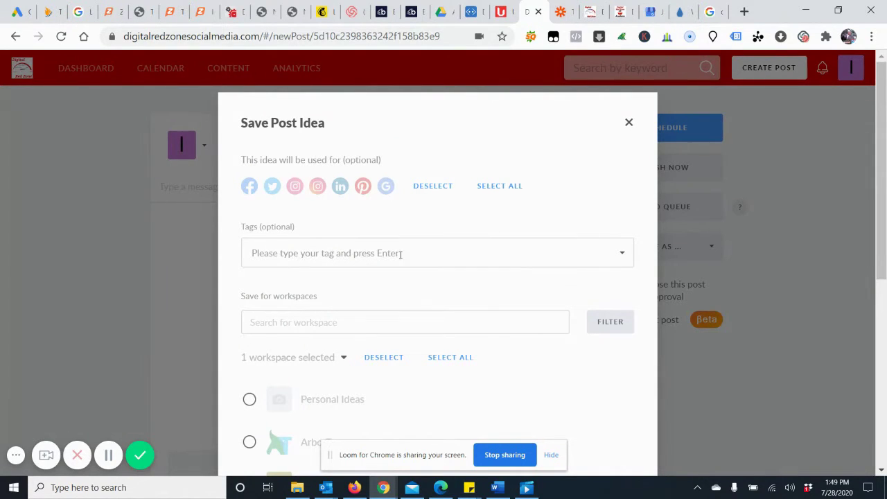
pyautogui.scroll(-5, 315, 314)
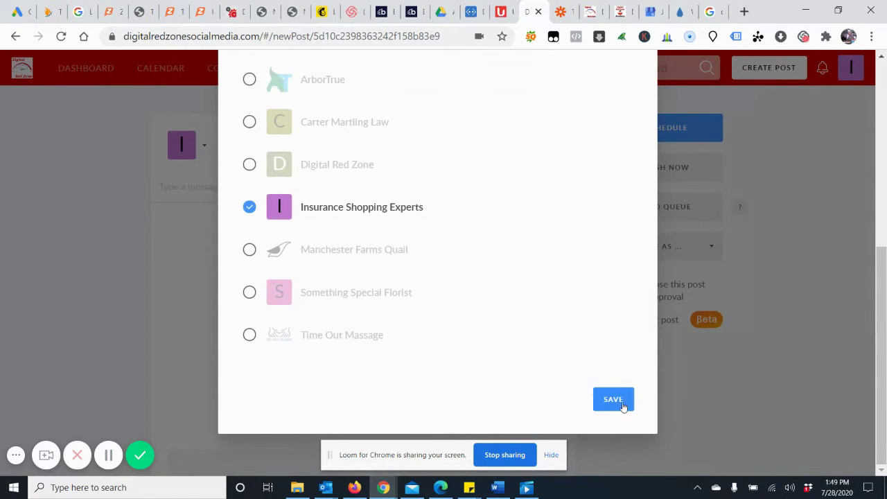
pyautogui.click(614, 405)
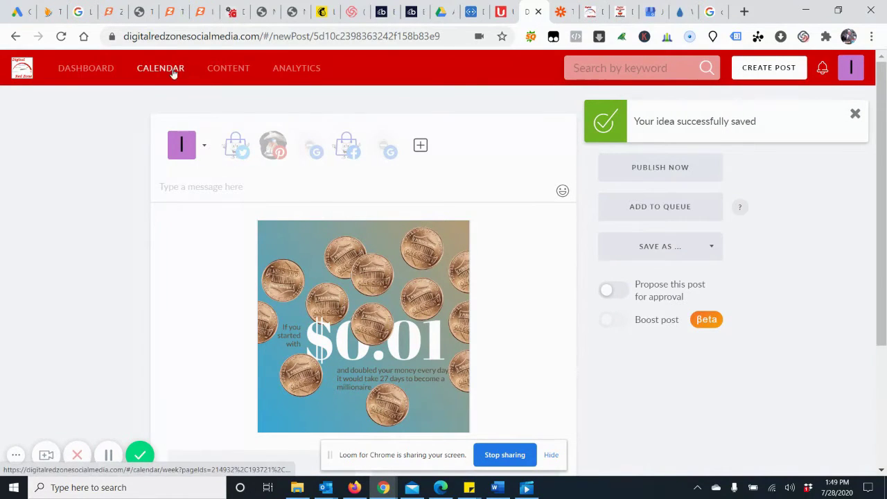
# Return to the Post Ideas library, leaving the post composer without keeping its unsaved changes
pyautogui.click(229, 69)
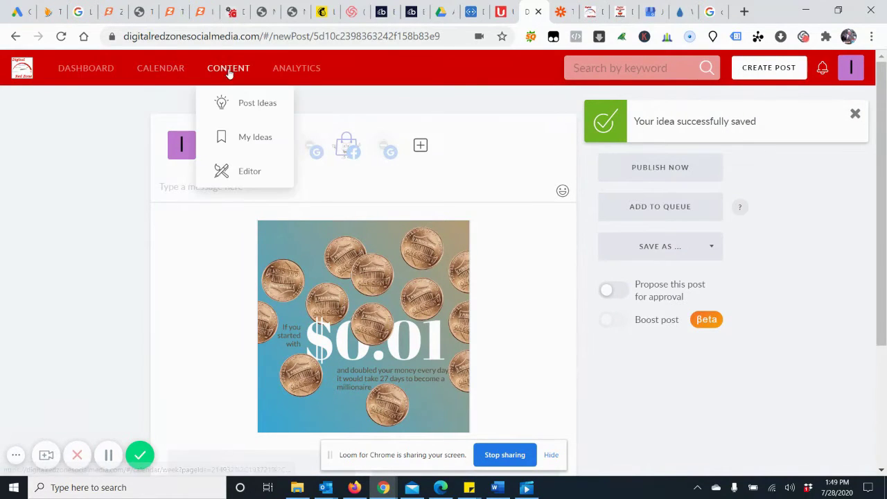
pyautogui.click(245, 102)
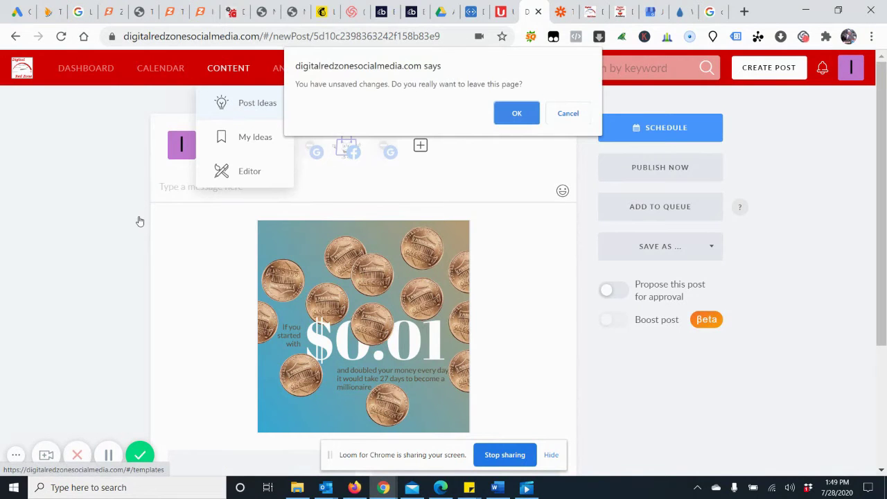
pyautogui.click(513, 114)
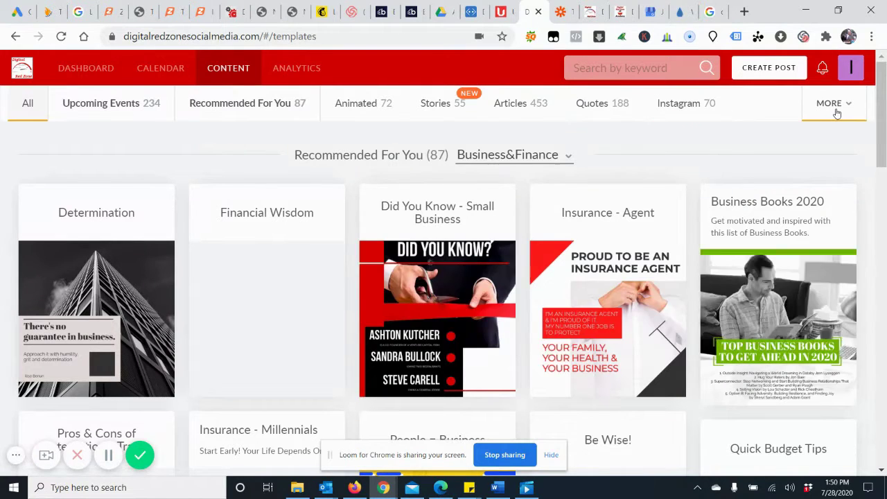
# Show the Facebook Ads category from the additional content categories and look through its ad templates
pyautogui.click(832, 111)
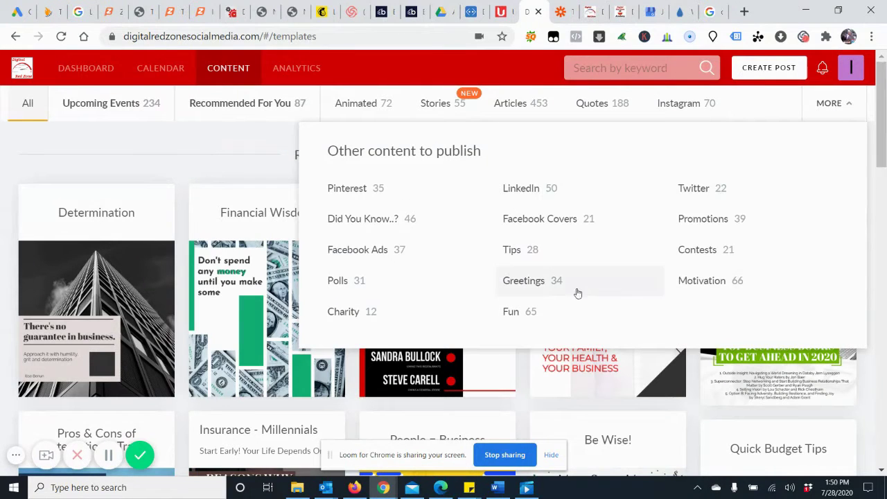
pyautogui.click(363, 255)
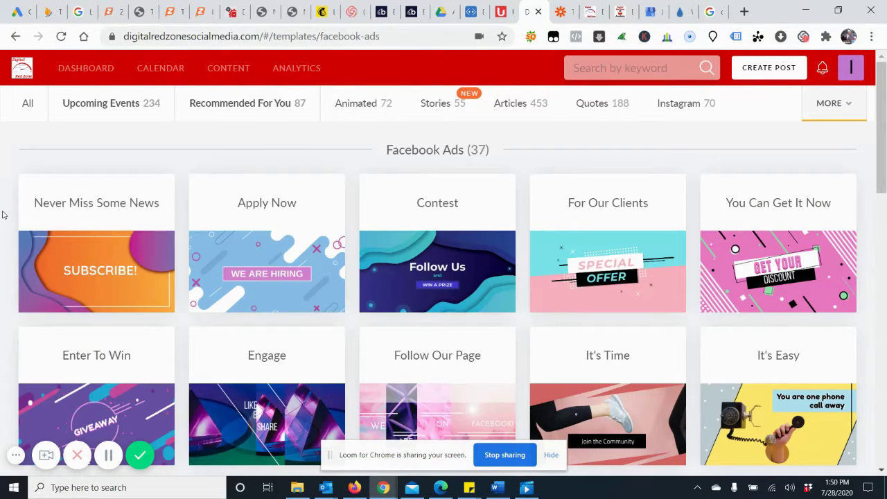
pyautogui.scroll(-4, 3, 215)
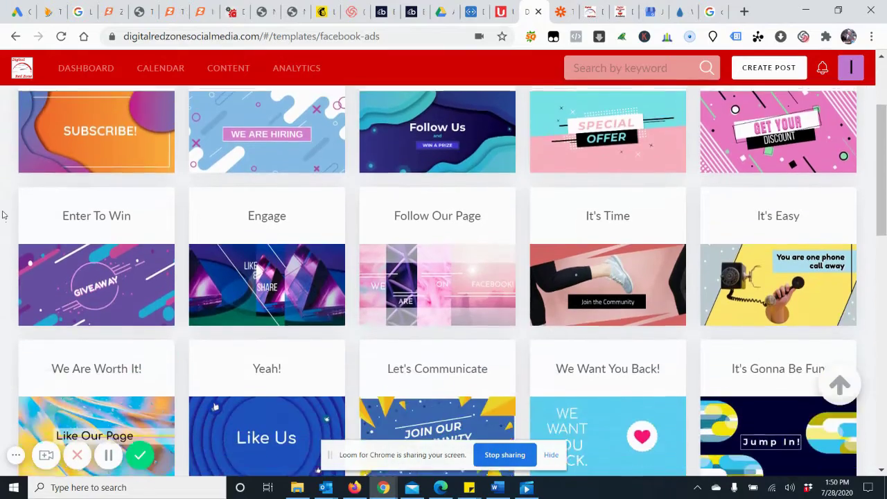
pyautogui.scroll(-1, 2, 215)
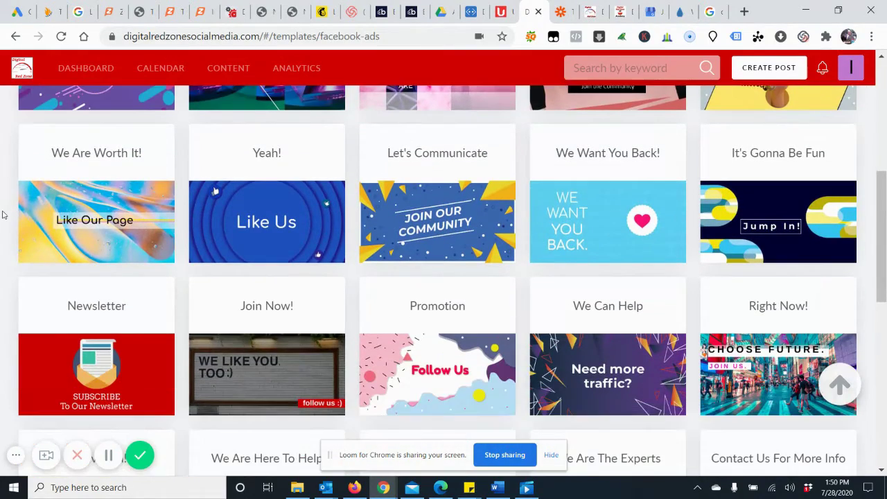
pyautogui.scroll(-2, 2, 214)
pyautogui.scroll(8, 3, 215)
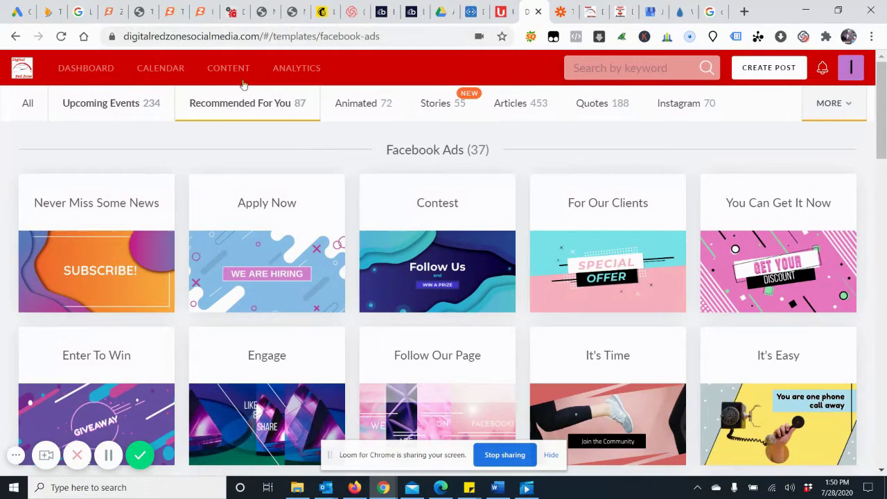
# Open My Ideas for the Insurance Shopping Experts workspace and look through the saved post ideas
pyautogui.moveTo(235, 75)
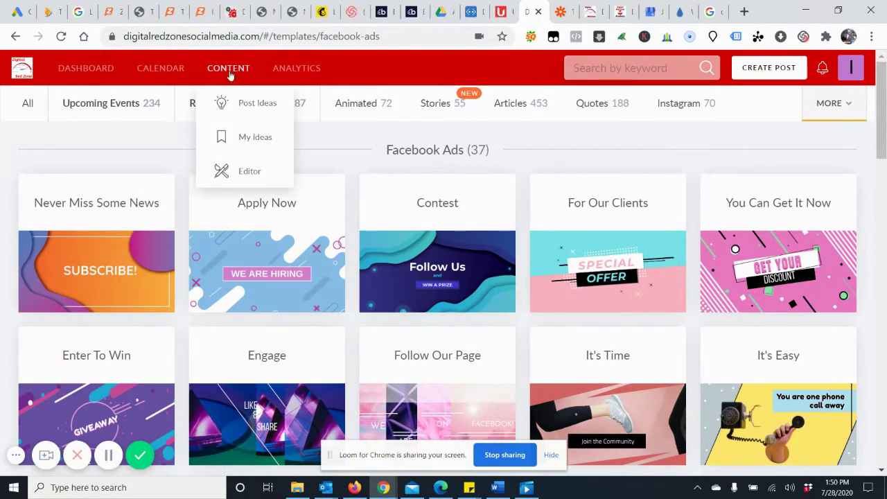
pyautogui.click(251, 137)
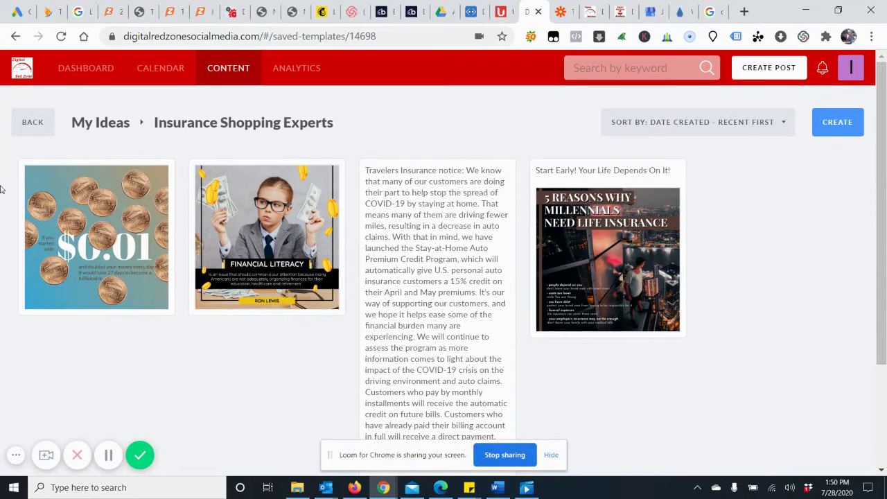
pyautogui.scroll(-2, 2, 188)
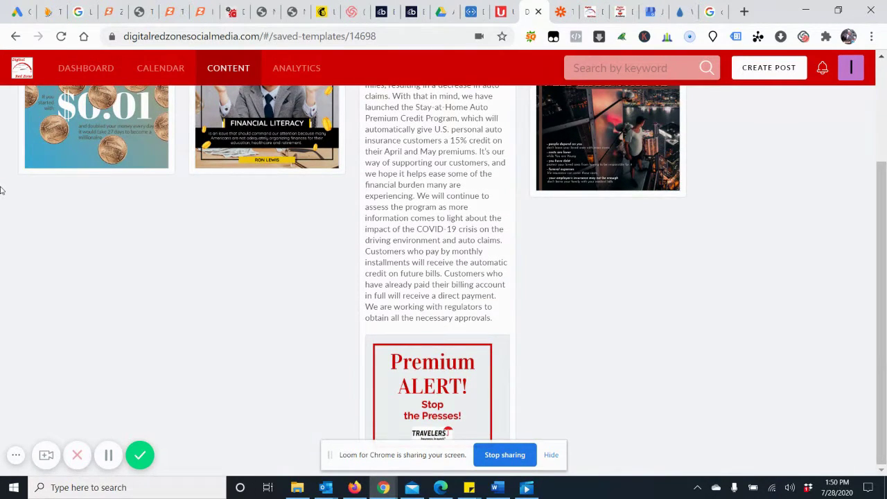
pyautogui.scroll(2, 2, 188)
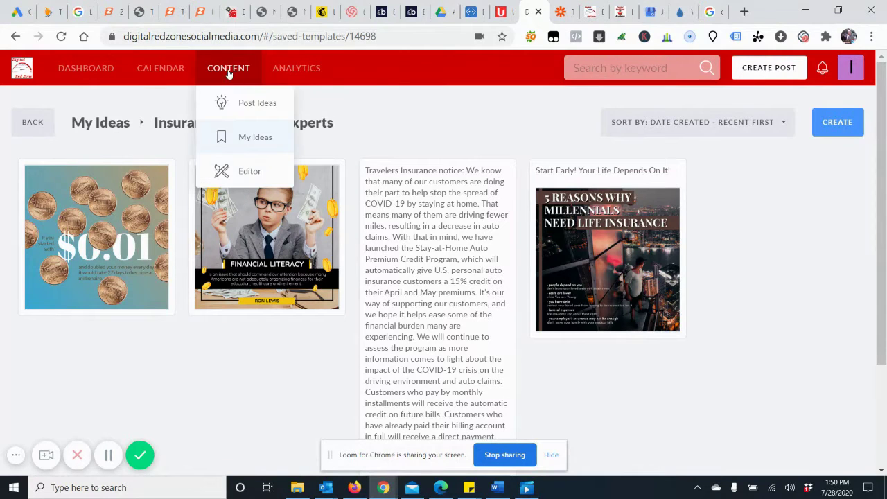
# Open the graphic Editor with a blank Facebook post canvas and browse its ready-made design ideas
pyautogui.click(239, 173)
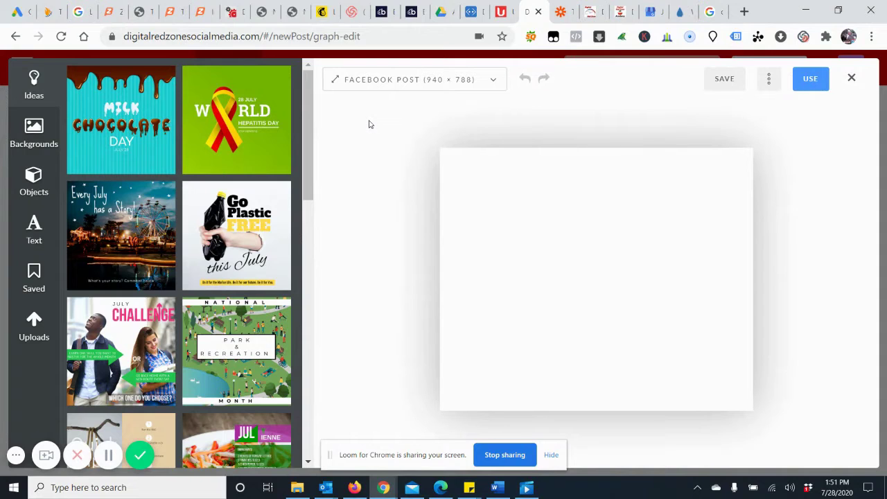
pyautogui.scroll(-4, 150, 151)
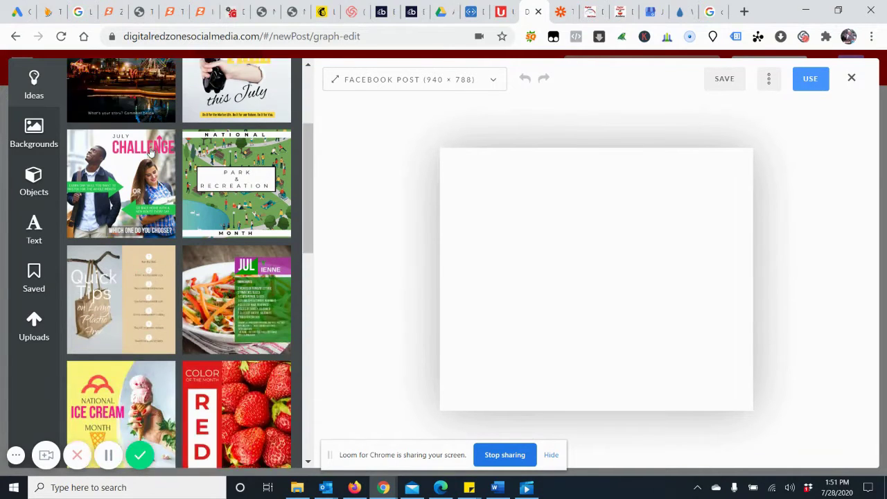
pyautogui.scroll(-7, 151, 151)
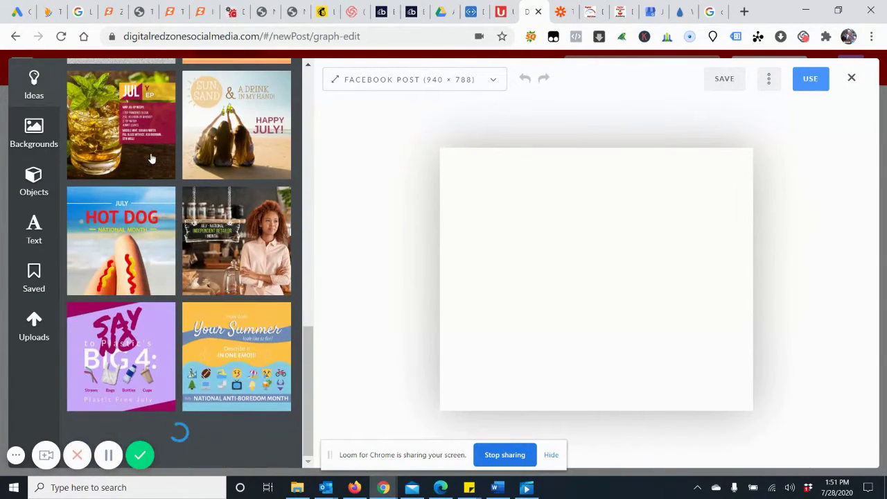
# Search the background images for "insurance"
pyautogui.scroll(-5, 150, 159)
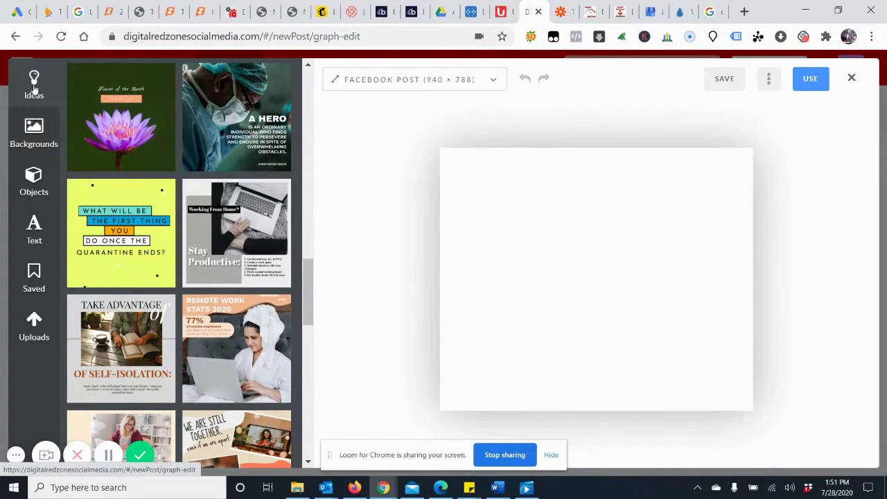
pyautogui.click(40, 130)
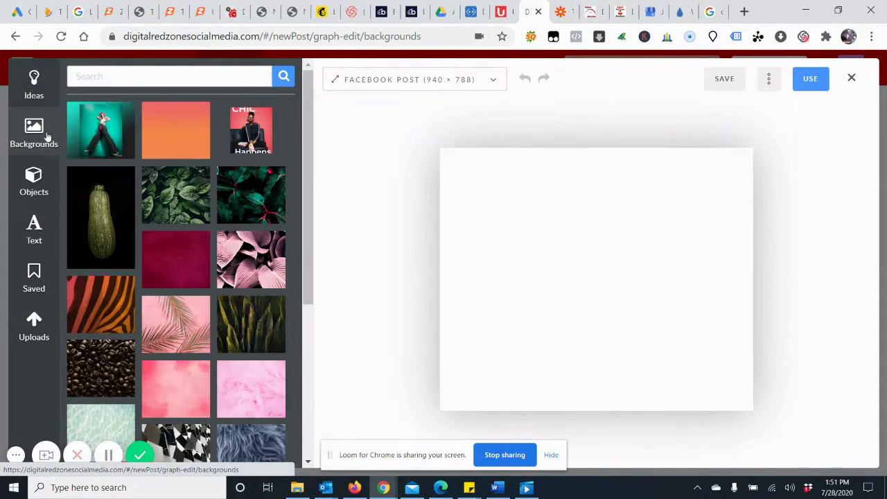
pyautogui.click(149, 82)
pyautogui.write('insurance')
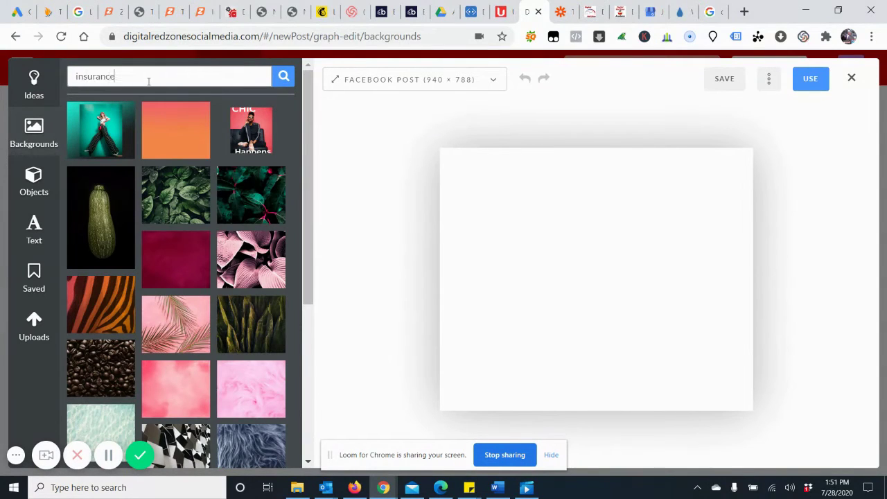
pyautogui.press('Return')
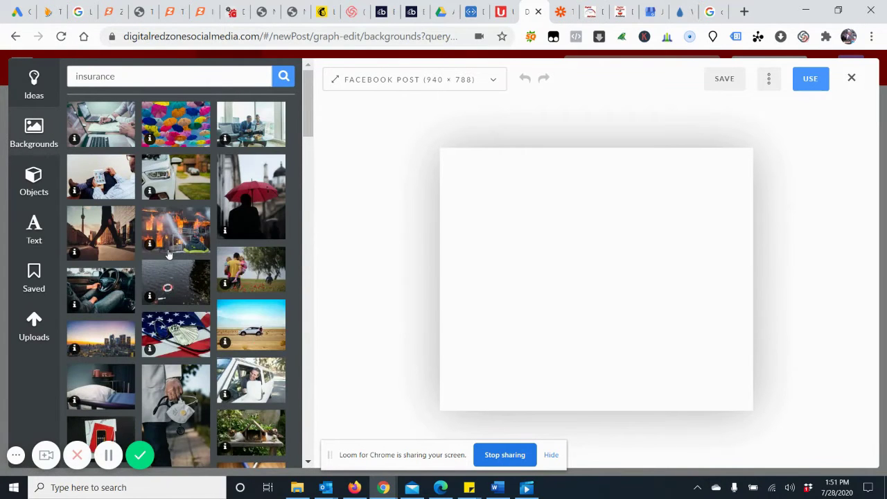
# Place the photo of a driver holding a steering wheel as the canvas background and shift it slightly to the left
pyautogui.scroll(-1, 171, 220)
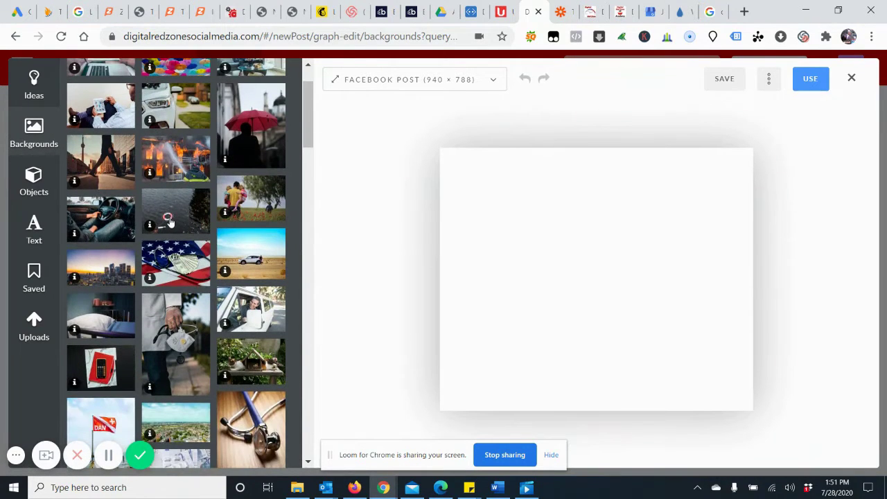
pyautogui.scroll(-1, 167, 221)
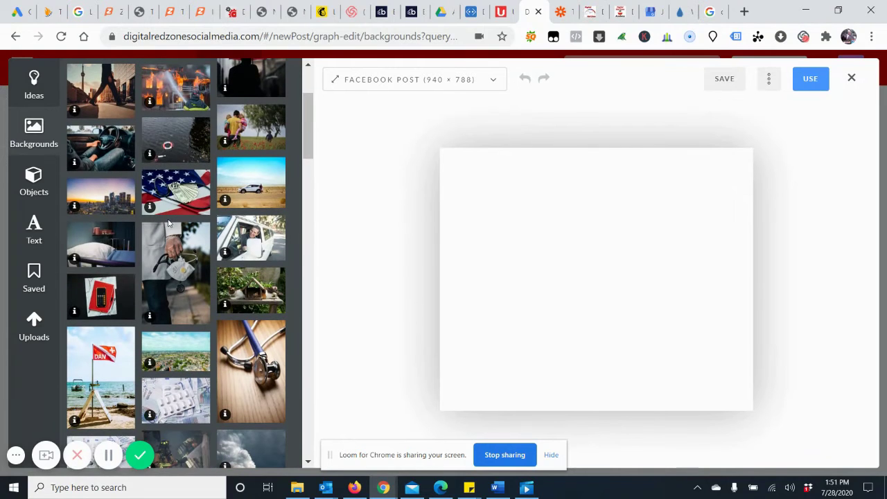
pyautogui.moveTo(105, 159); pyautogui.dragTo(476, 238)
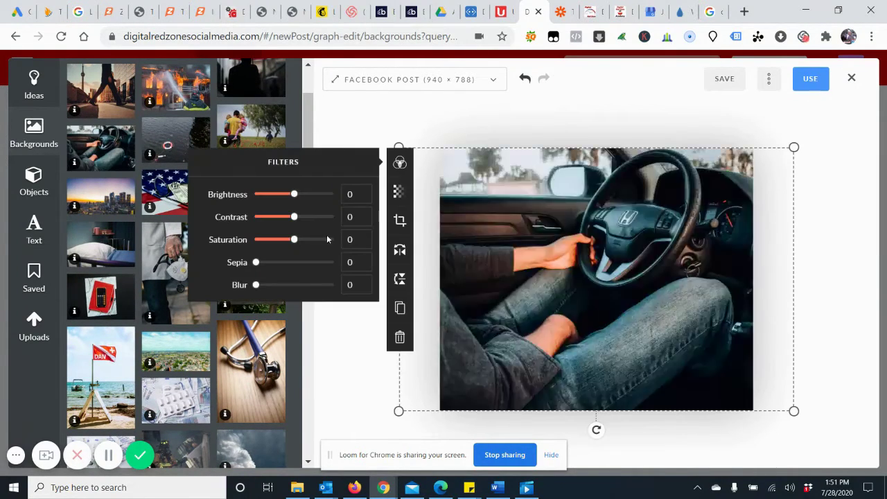
pyautogui.moveTo(530, 307); pyautogui.dragTo(510, 307)
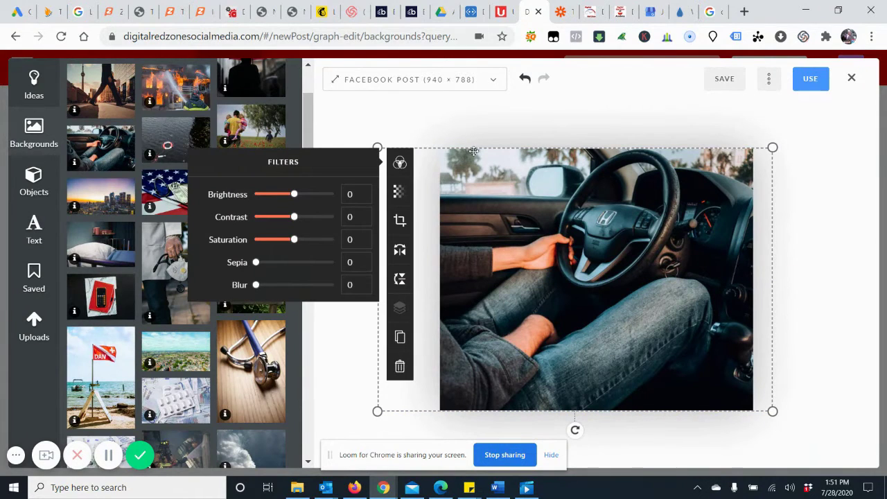
pyautogui.click(404, 122)
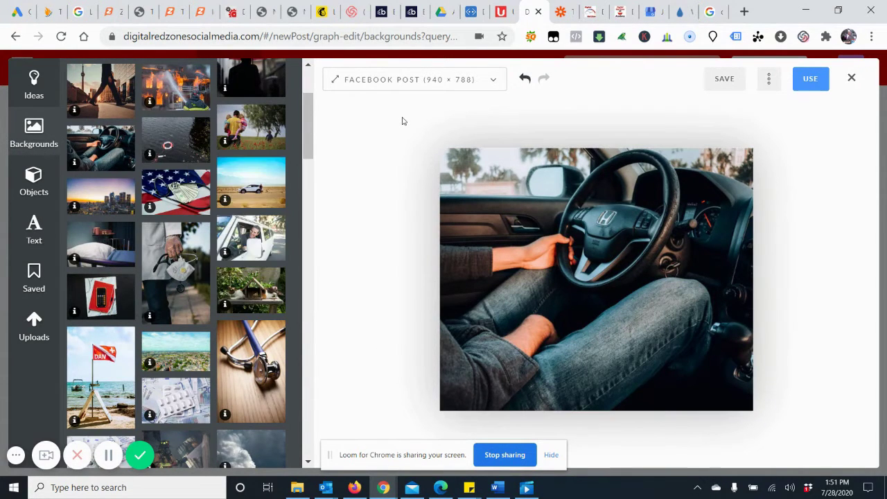
# Add the white oval speech bubble with its tail at the lower left and move it to the photo's lower right area
pyautogui.click(29, 187)
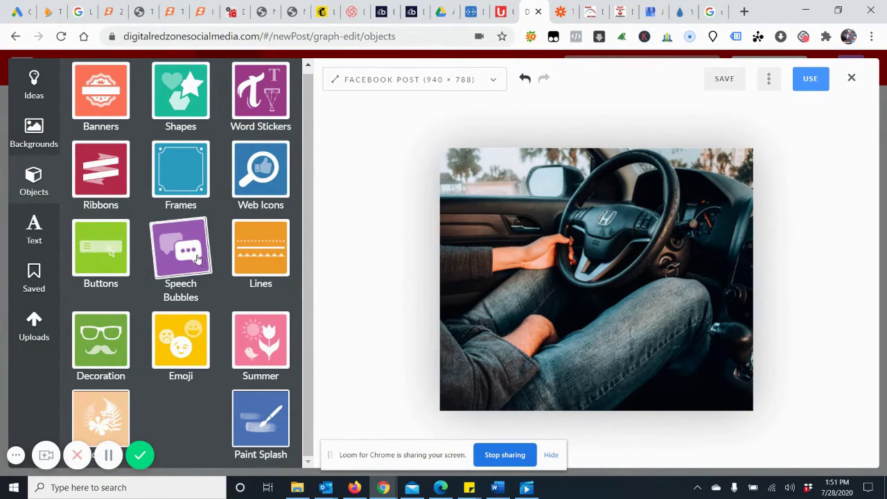
pyautogui.click(197, 258)
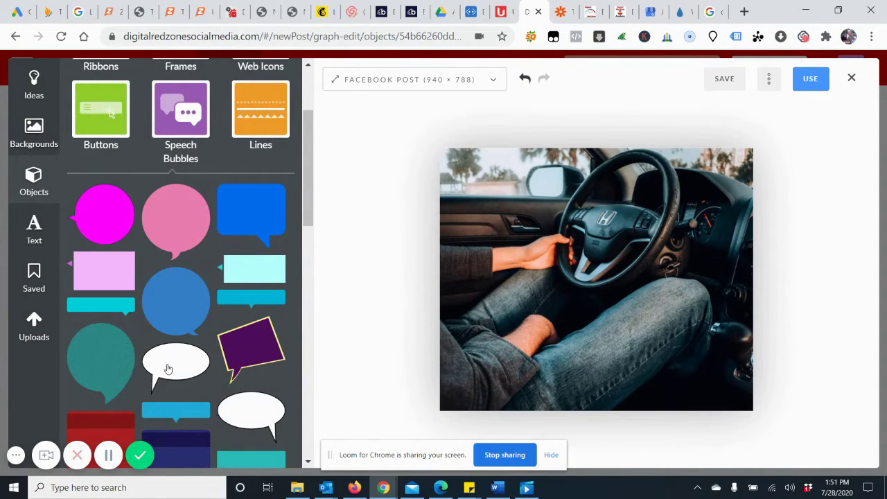
pyautogui.moveTo(168, 368); pyautogui.dragTo(649, 307)
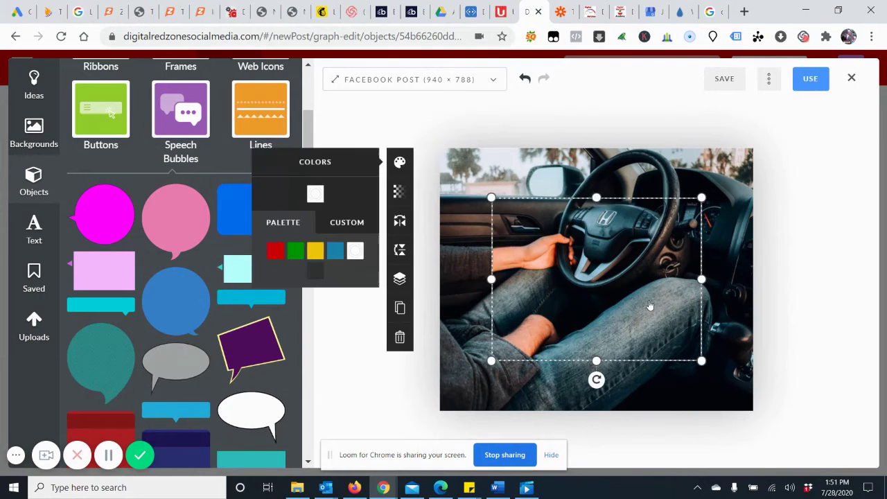
pyautogui.moveTo(569, 258); pyautogui.dragTo(623, 295)
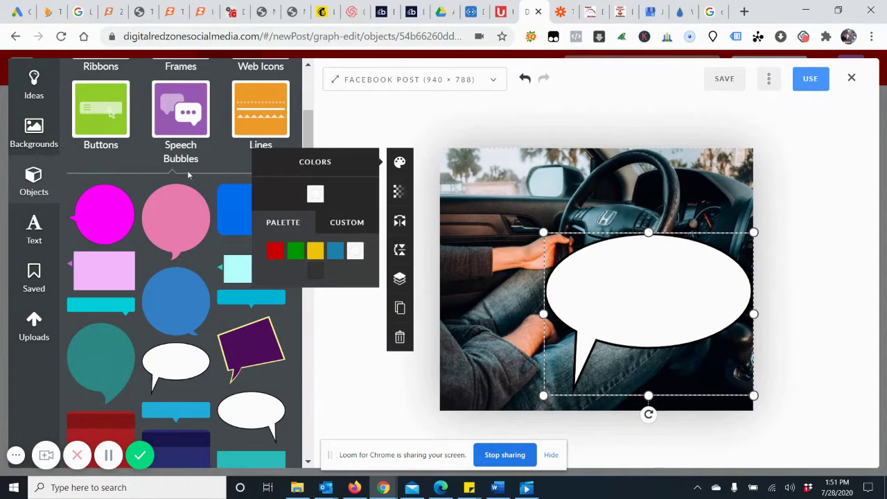
# Add a text element reading "Why am i always behind a slow poke in the left lane?"
pyautogui.click(34, 229)
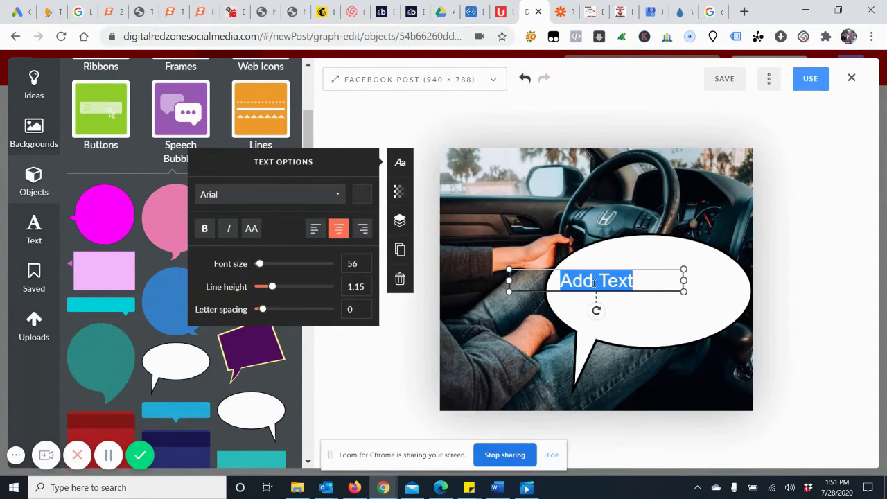
pyautogui.write('Chi')
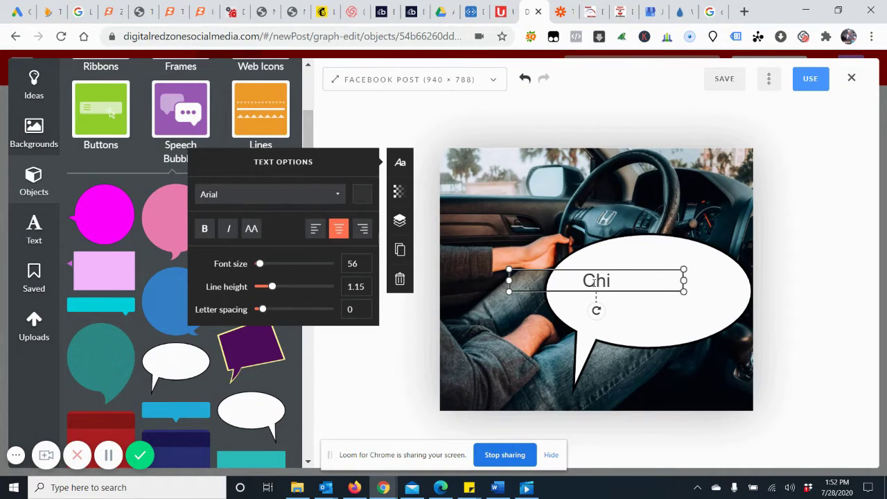
pyautogui.press('BackSpace')
pyautogui.press('BackSpace')
pyautogui.write('Why am i always ')
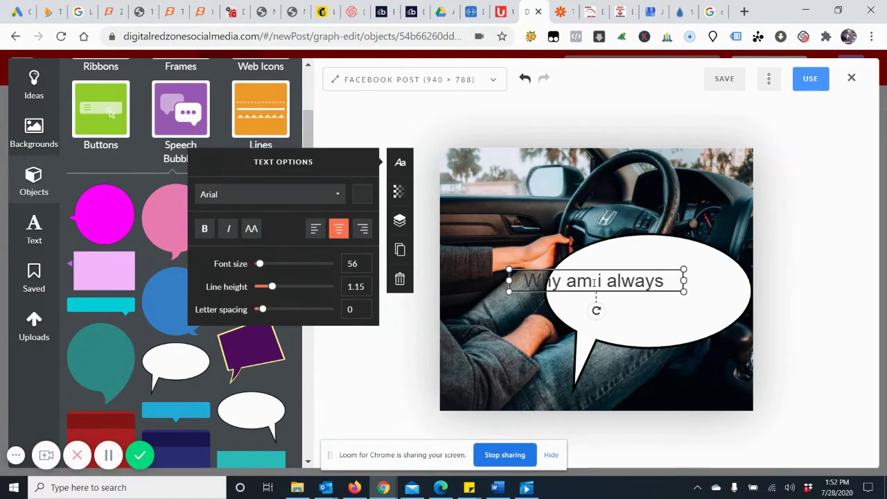
pyautogui.write('behind ')
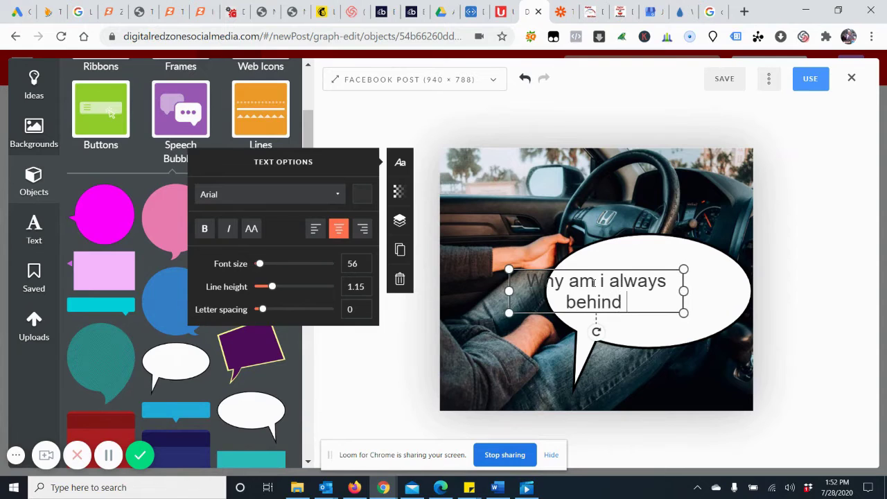
pyautogui.write('a slow')
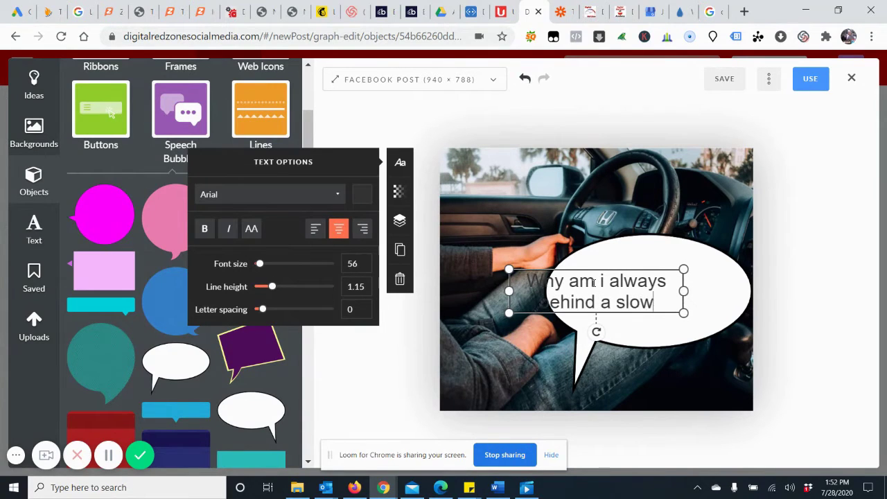
pyautogui.write(' poke in th')
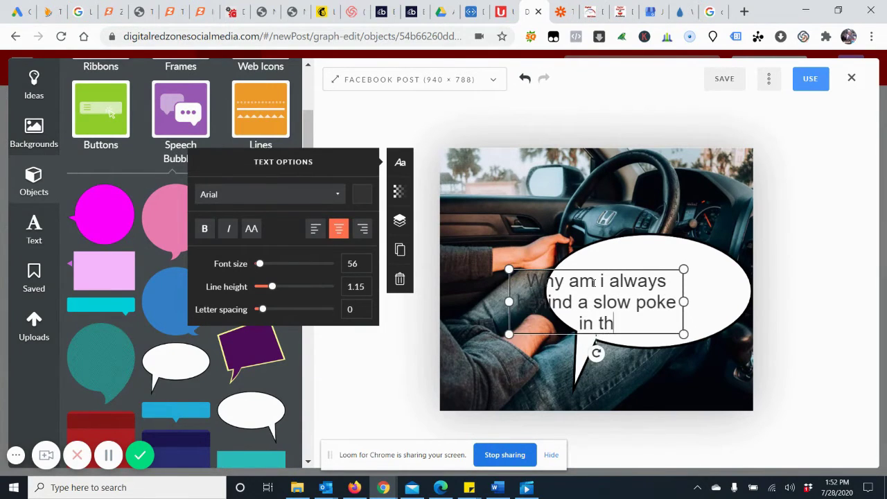
pyautogui.write('e left lane')
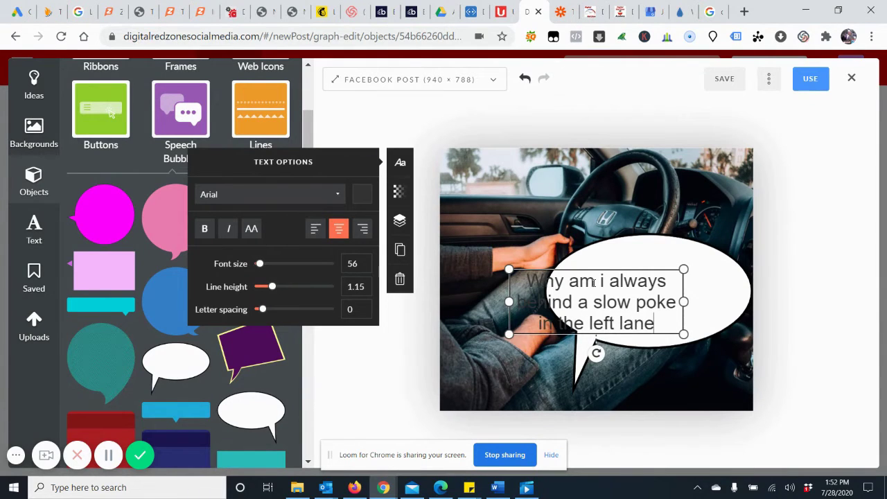
pyautogui.write('?')
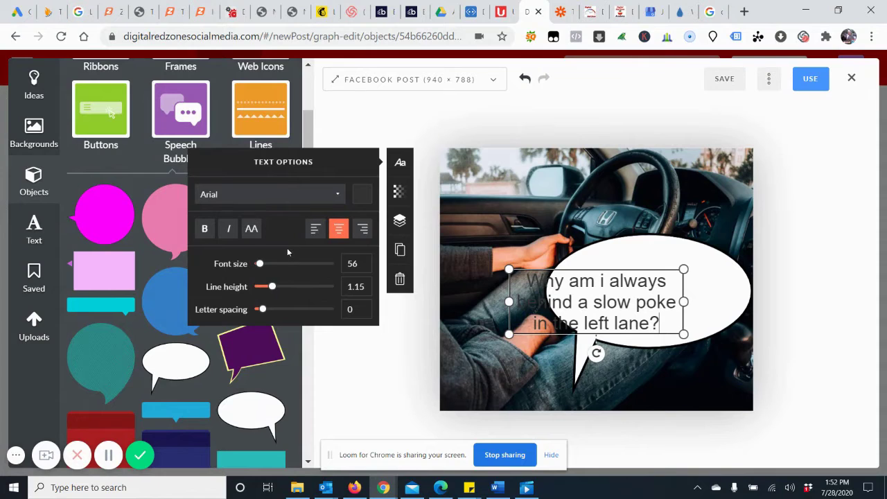
# Set the text's font size to 48 and make it italic
pyautogui.moveTo(260, 267); pyautogui.dragTo(258, 267)
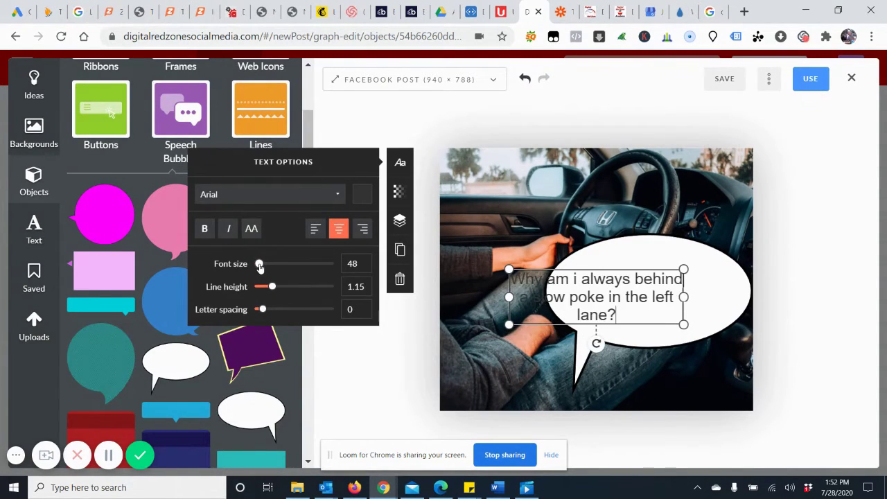
pyautogui.click(205, 230)
pyautogui.click(205, 230)
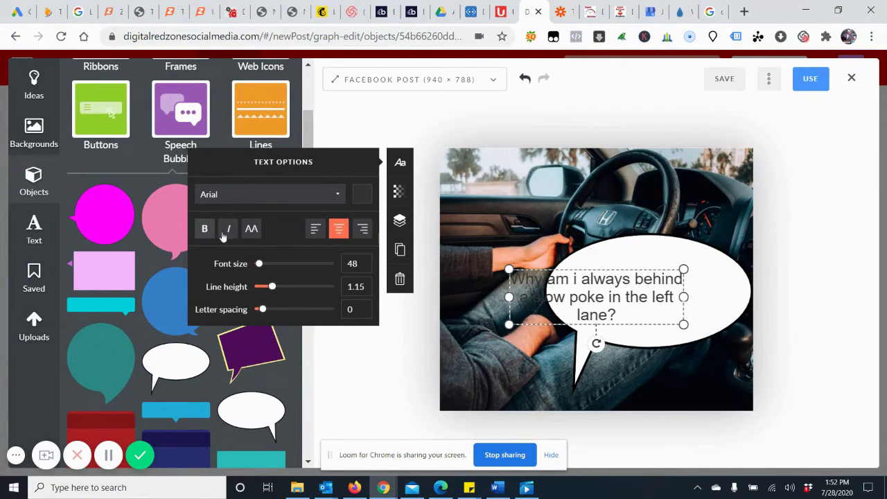
pyautogui.click(229, 230)
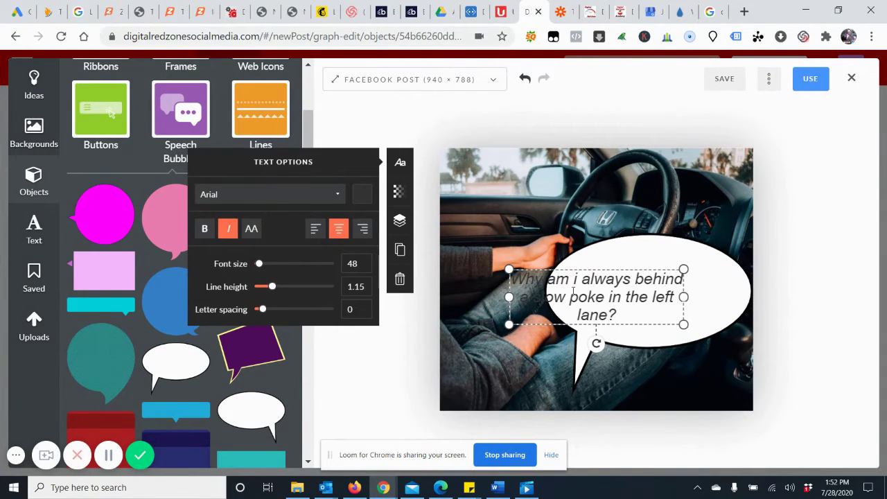
# Move the text into the middle of the white speech bubble and deselect it
pyautogui.click(797, 314)
pyautogui.click(598, 299)
pyautogui.moveTo(598, 299); pyautogui.dragTo(644, 294)
pyautogui.click(797, 338)
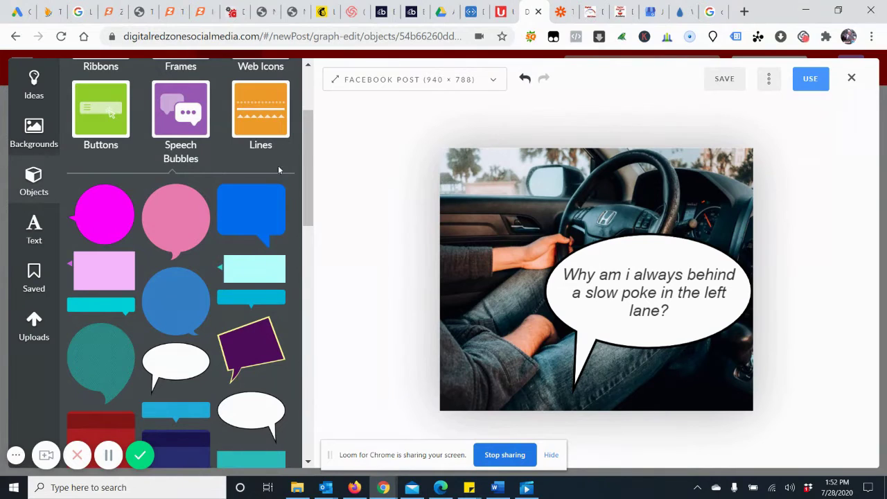
# Add the smiling shopping bag logo from the Insurance Shopping Experts uploads to the graphic
pyautogui.click(36, 321)
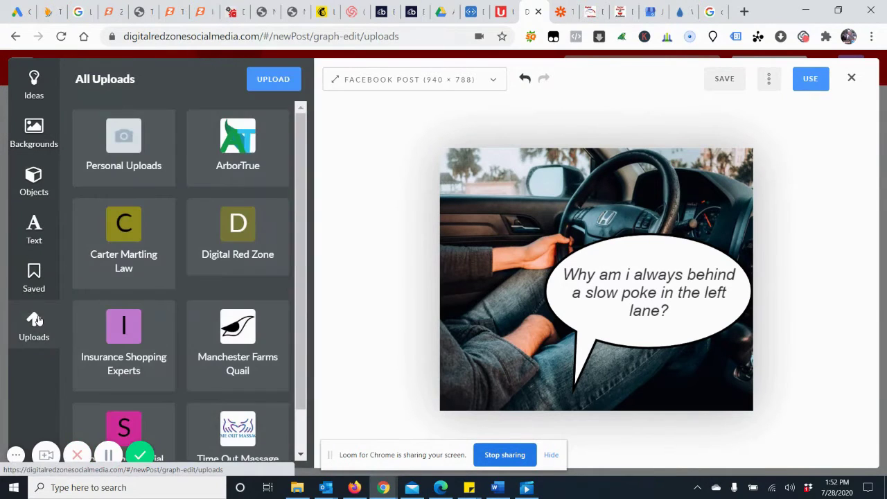
pyautogui.scroll(-1, 178, 228)
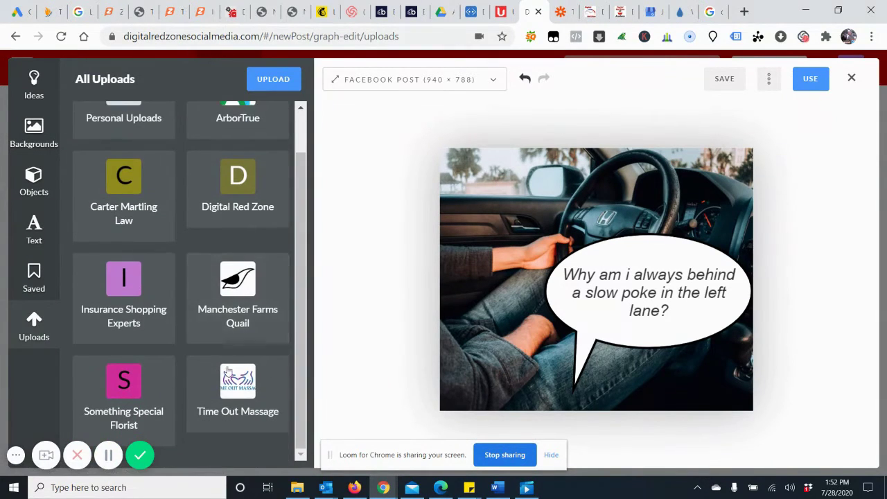
pyautogui.click(124, 305)
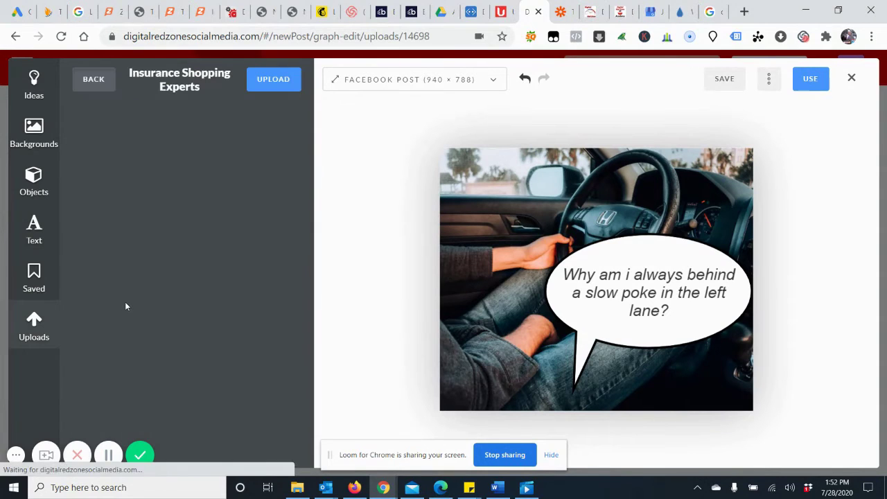
pyautogui.moveTo(242, 170)
pyautogui.moveTo(242, 170); pyautogui.dragTo(479, 186)
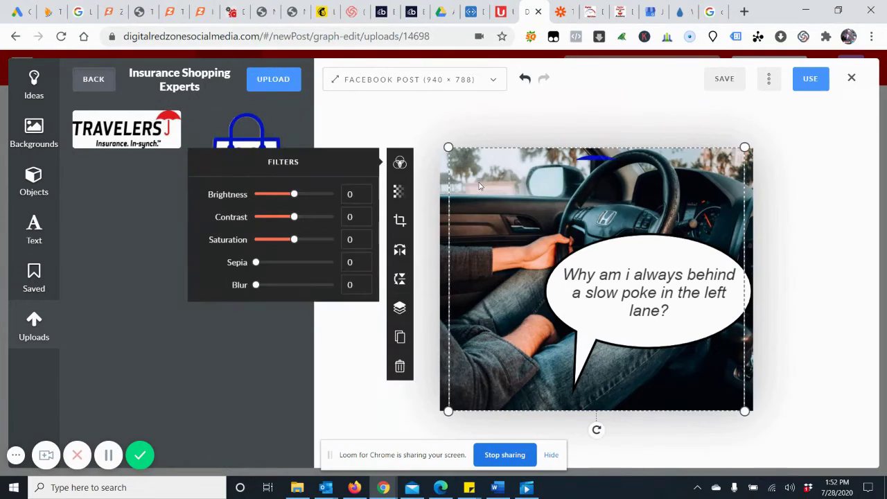
# Shrink the shopping bag logo to a small size and position it above the speech bubble in the photo's upper right area
pyautogui.moveTo(448, 147); pyautogui.dragTo(672, 352)
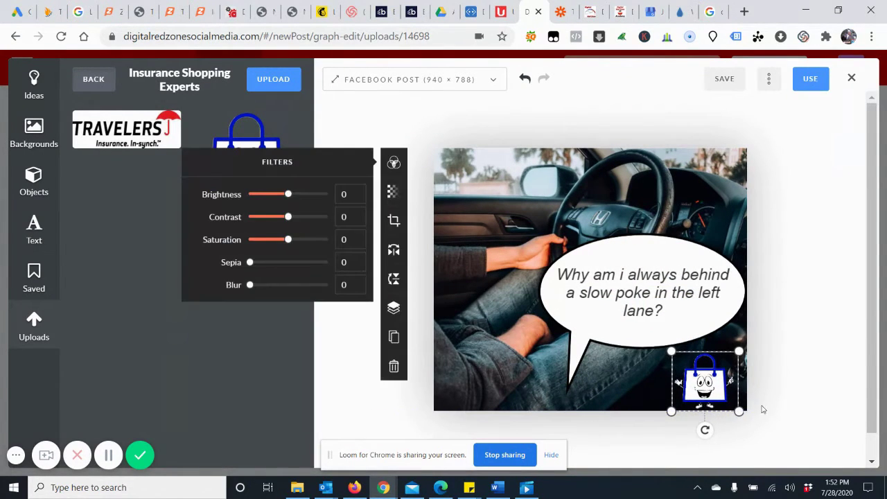
pyautogui.moveTo(710, 391); pyautogui.dragTo(717, 208)
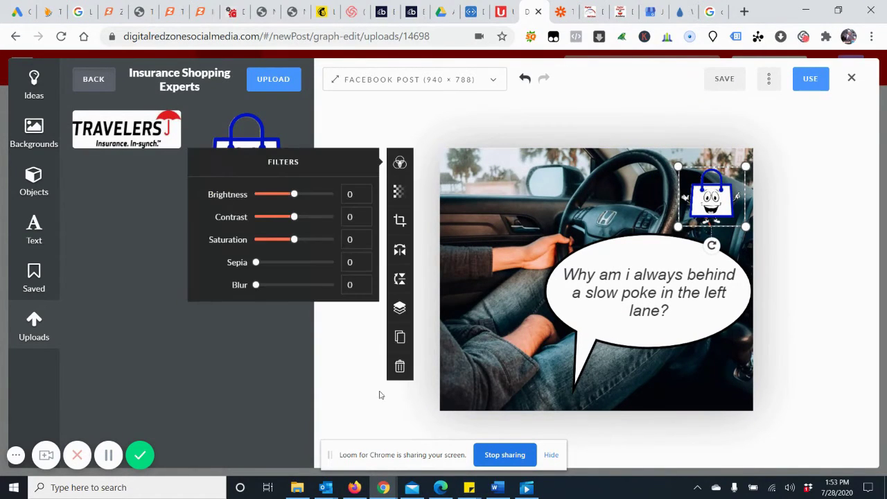
pyautogui.click(352, 392)
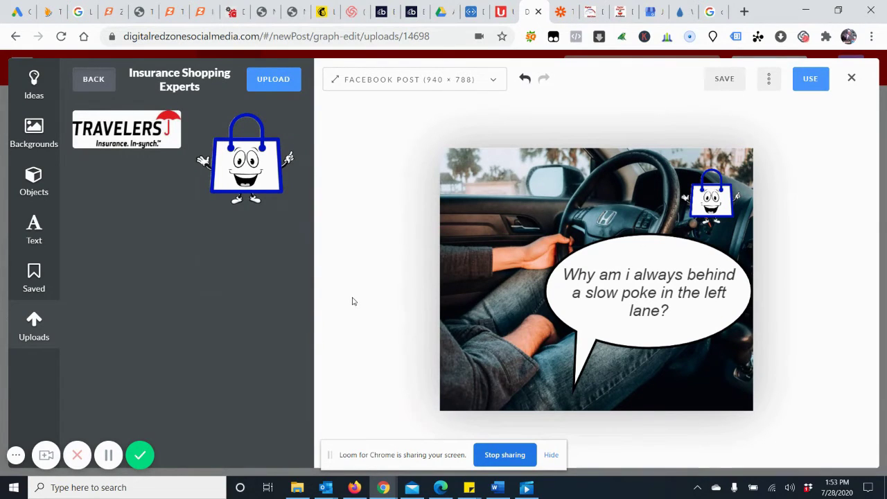
# Save the finished graphic among the saved designs and show the recent designs
pyautogui.click(712, 79)
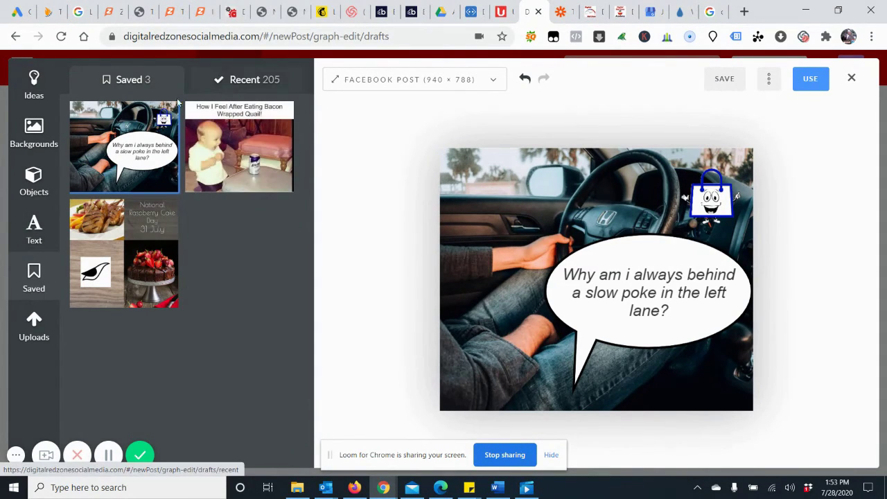
pyautogui.moveTo(123, 144)
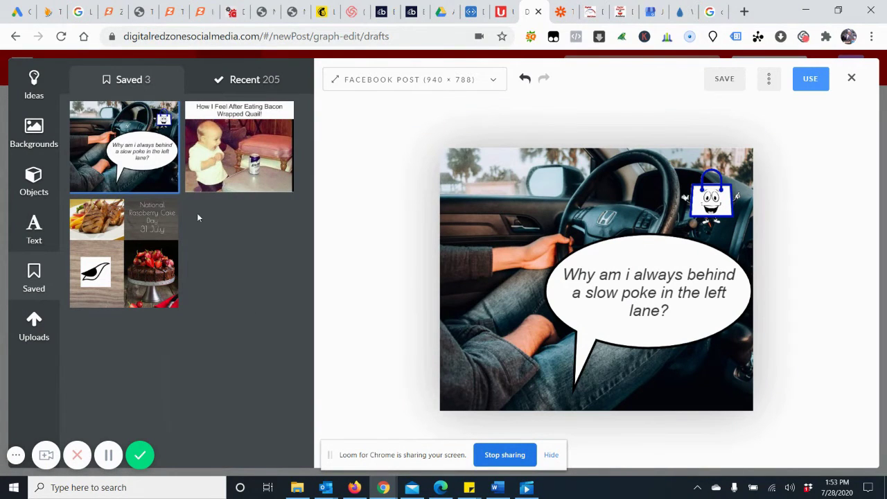
pyautogui.moveTo(136, 188)
pyautogui.click(232, 84)
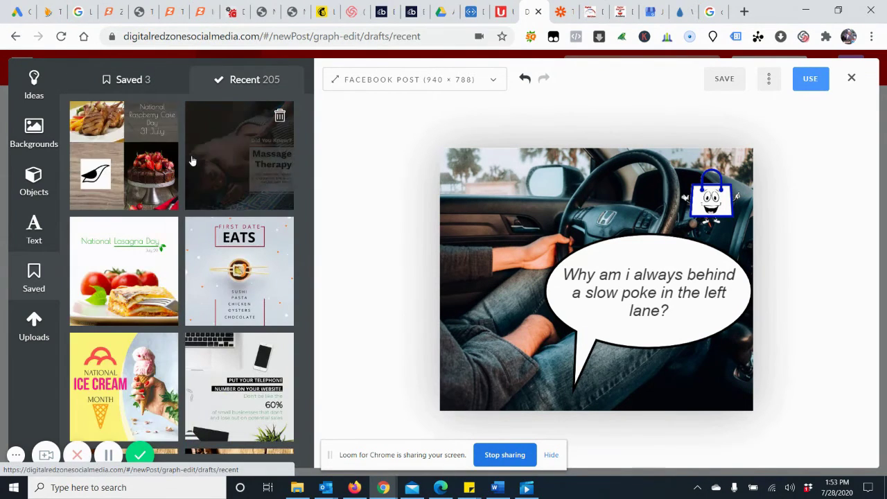
# Look through the recent designs and use the finished car graphic in the new post
pyautogui.scroll(-5, 169, 194)
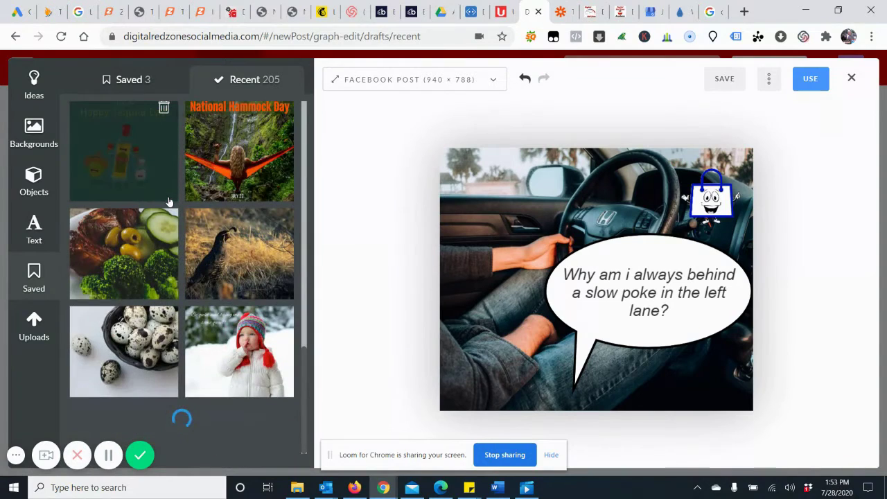
pyautogui.scroll(10, 169, 204)
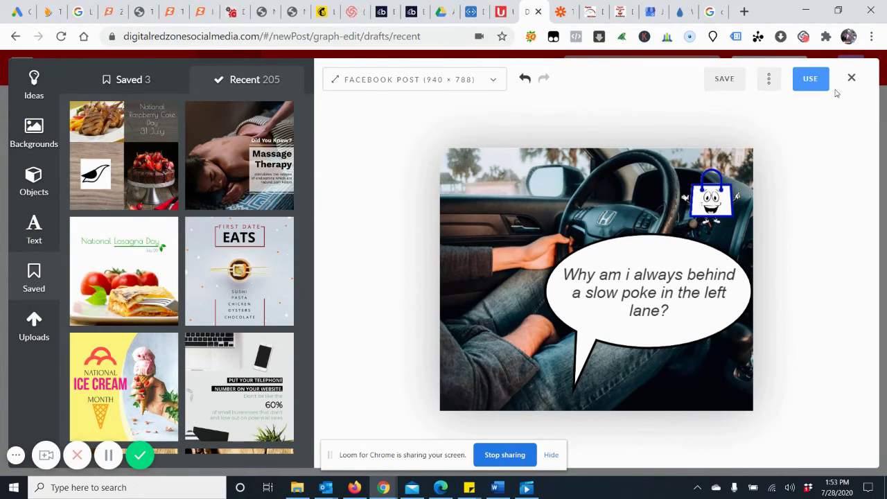
pyautogui.click(811, 79)
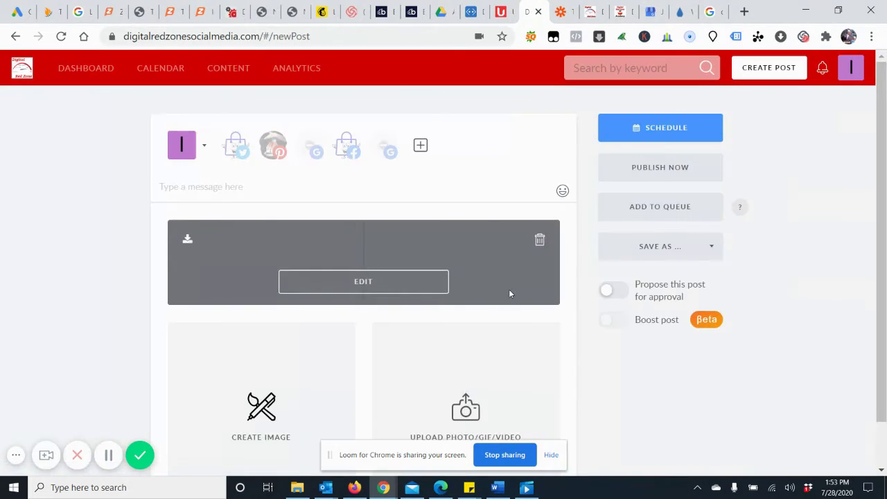
# Save the post with the car graphic to My Ideas for the Insurance Shopping Experts workspace
pyautogui.click(711, 248)
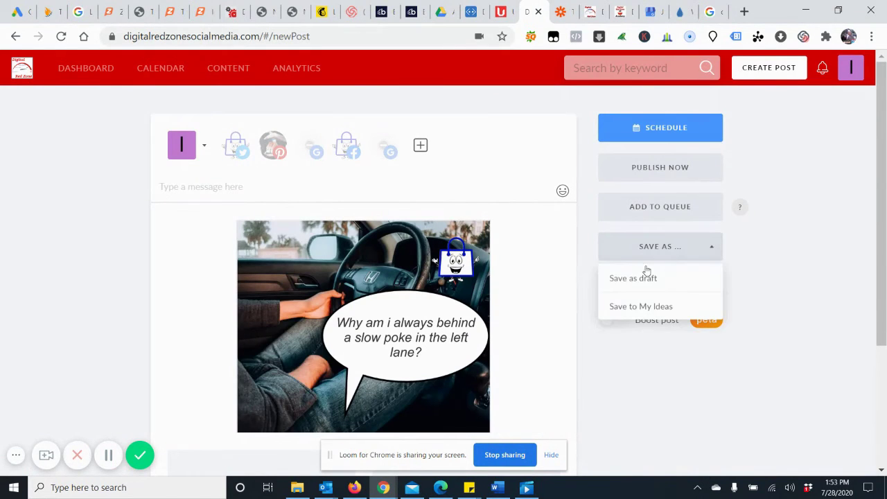
pyautogui.click(638, 306)
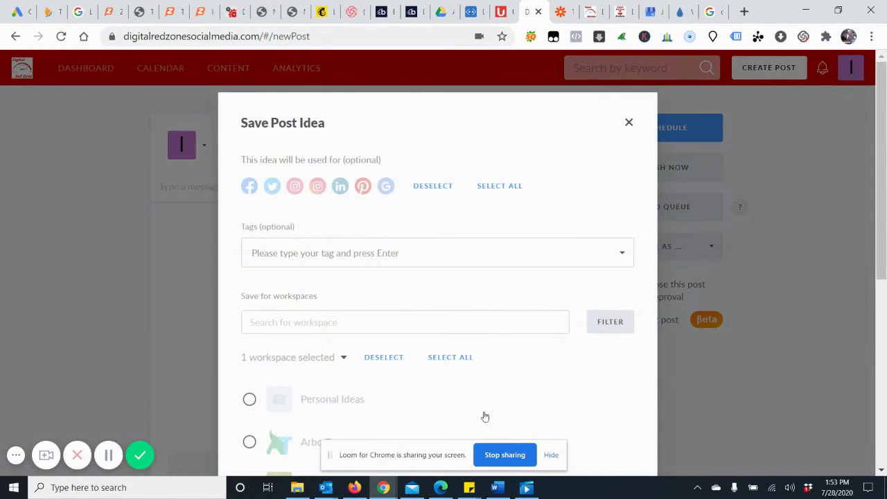
pyautogui.scroll(-5, 513, 374)
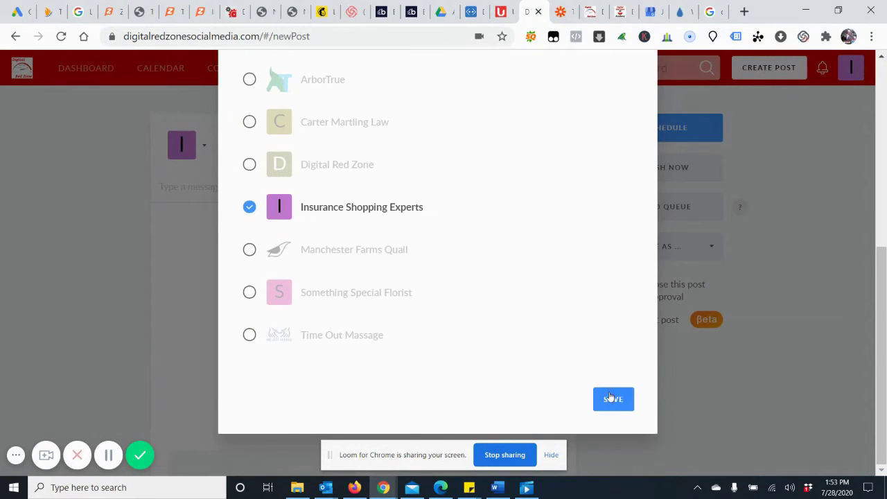
pyautogui.click(611, 397)
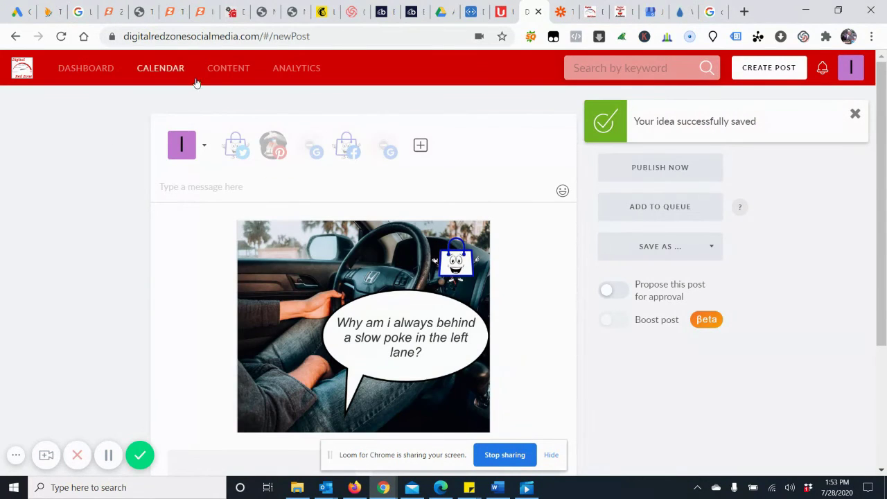
# Leave the new post for the Post Ideas library and open the Insurance Shopping Experts collection in My Ideas
pyautogui.moveTo(228, 68)
pyautogui.click(244, 103)
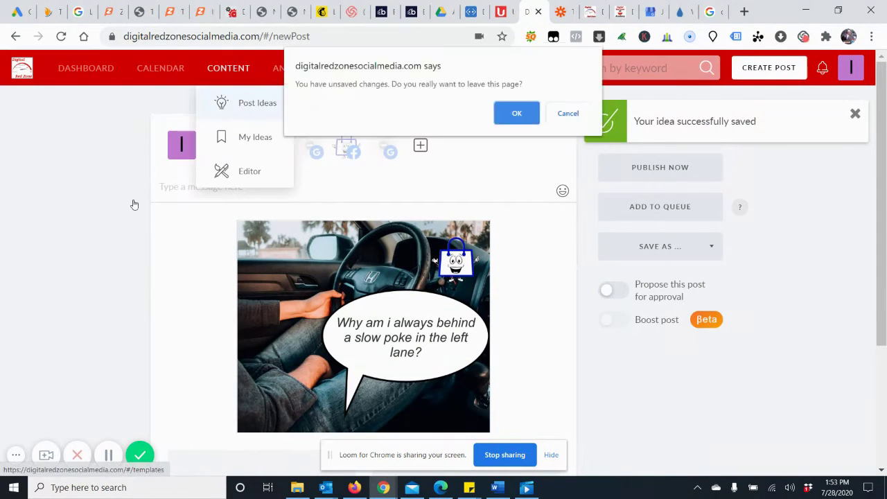
pyautogui.click(511, 112)
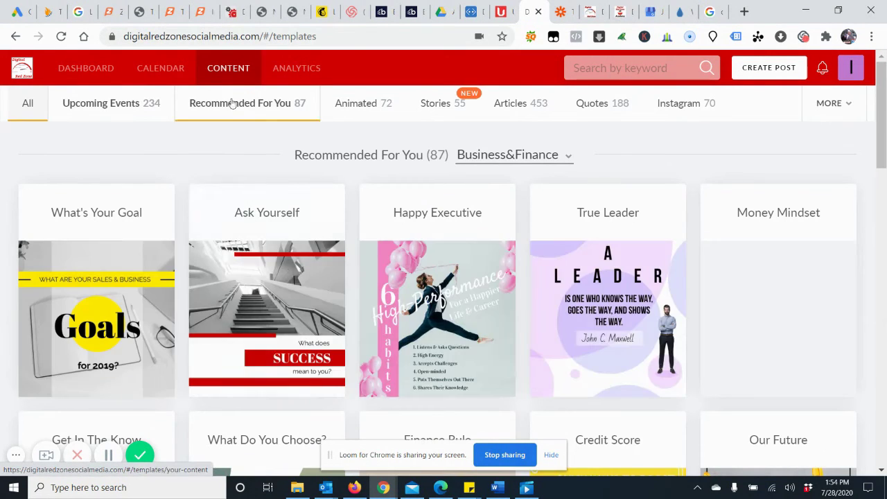
pyautogui.moveTo(228, 68)
pyautogui.click(245, 138)
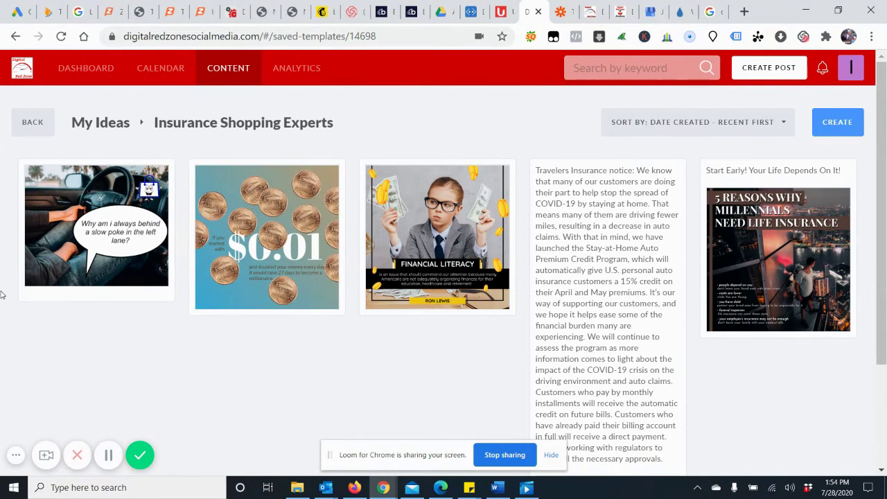
pyautogui.moveTo(231, 76)
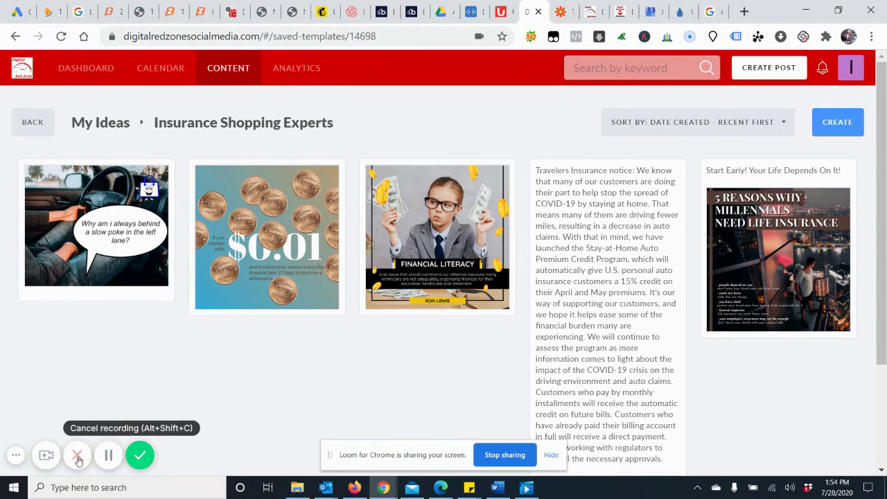
pyautogui.click(140, 456)
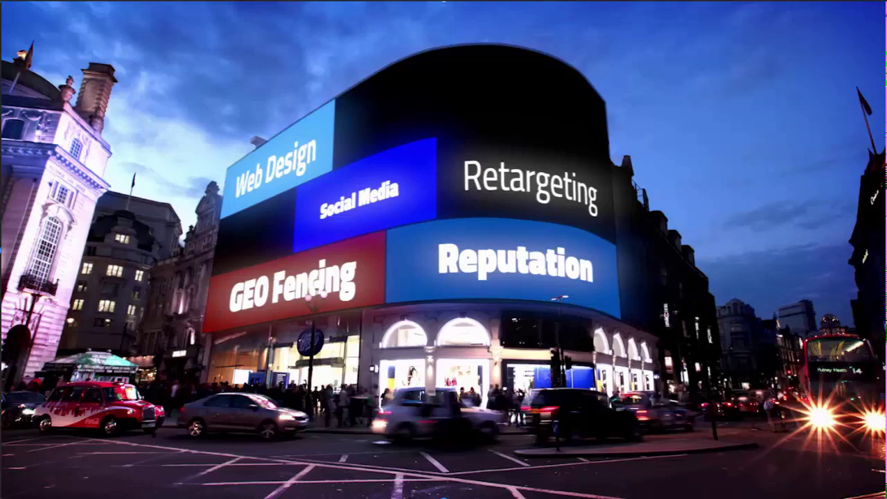